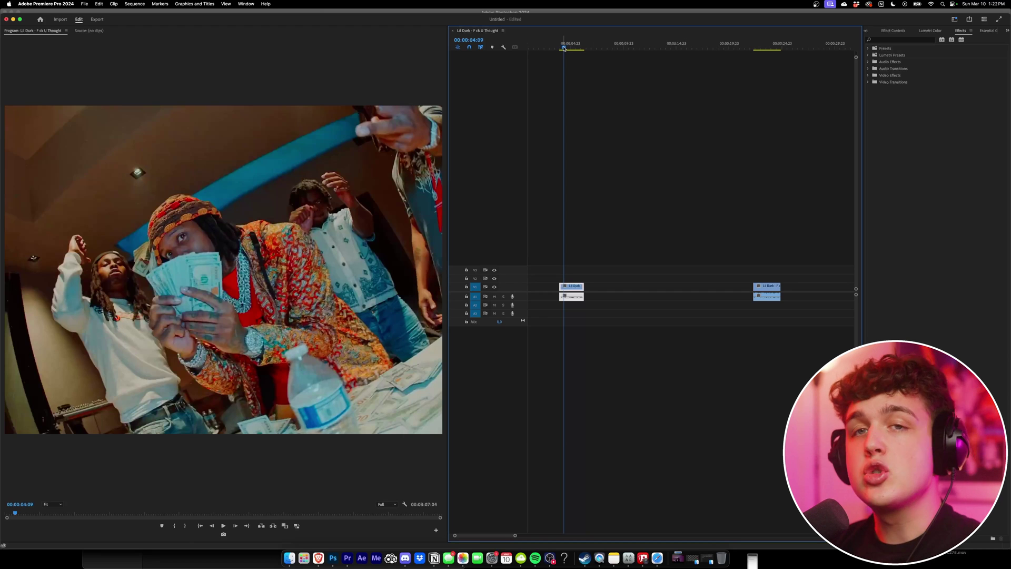
Create a new adjustment layer at 1440 x 1080, 23.976 fps, with square pixels
left_click(1008, 32)
left_click(994, 38)
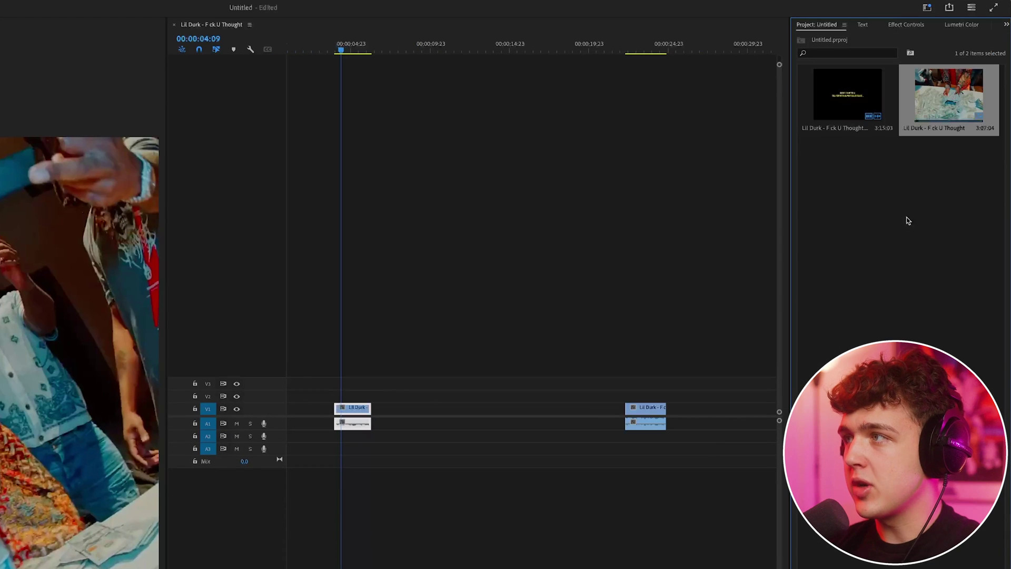
right_click(837, 188)
mouse_move(862, 235)
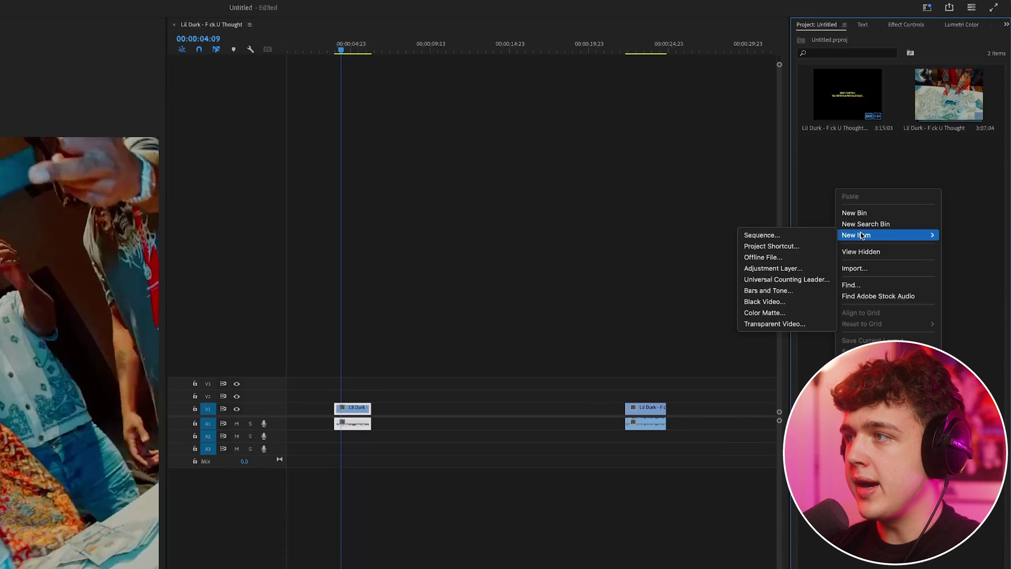
left_click(773, 268)
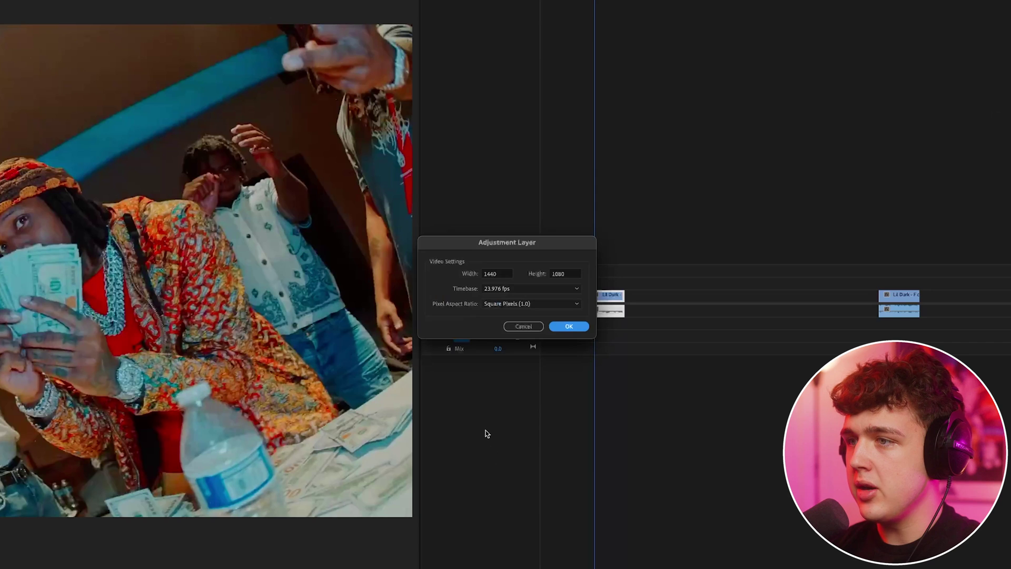
left_click(567, 326)
Place the adjustment layer on the track above the first clip and trim it to the clip's length
left_click_drag(1010, 1, 561, 272)
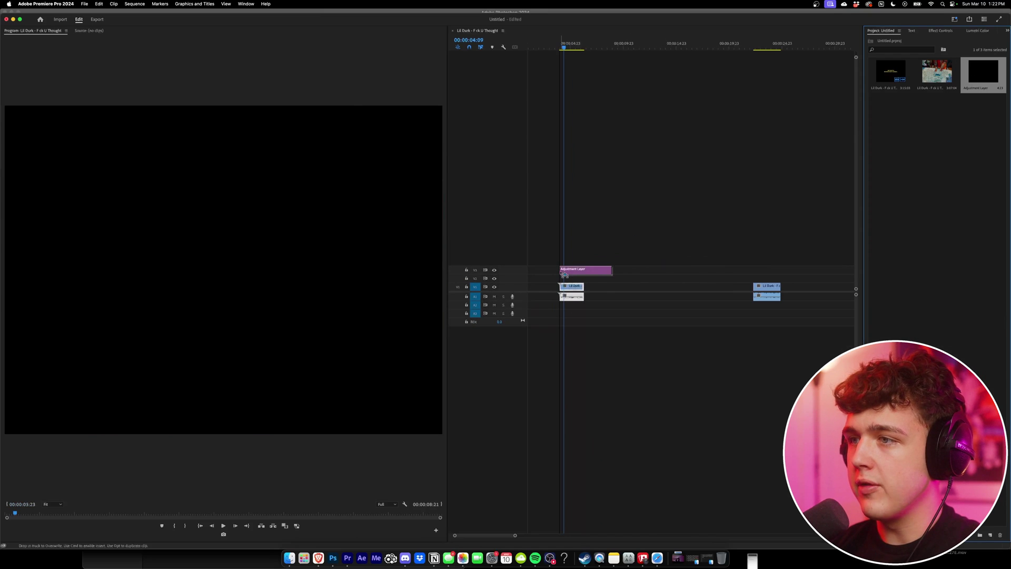
scroll(561, 273, "up", 3)
left_click_drag(638, 271, 576, 278)
scroll(584, 273, "up", 2)
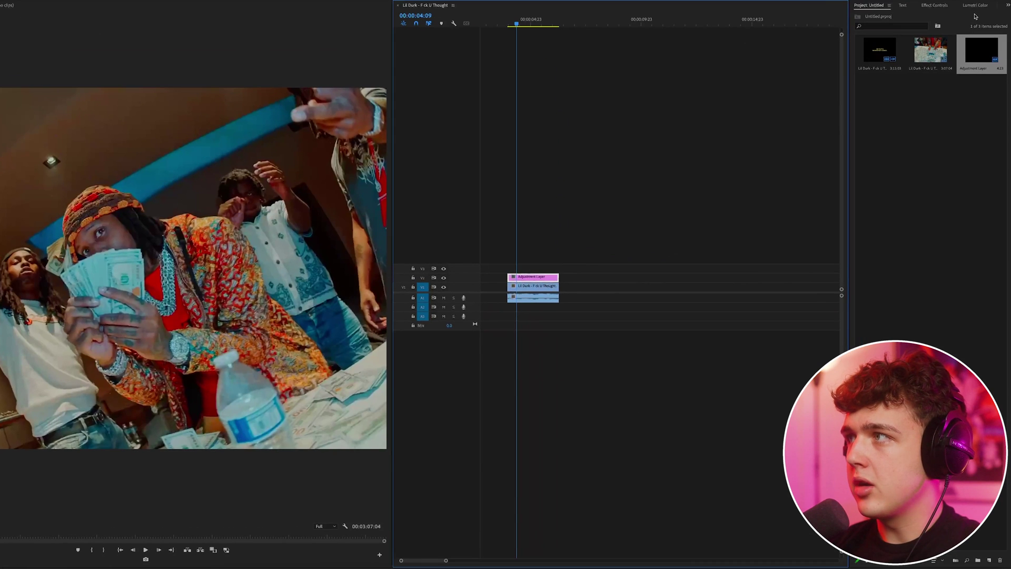
Find the Brightness & Contrast effect with the search "bright" and apply it to the adjustment layer
left_click(1007, 5)
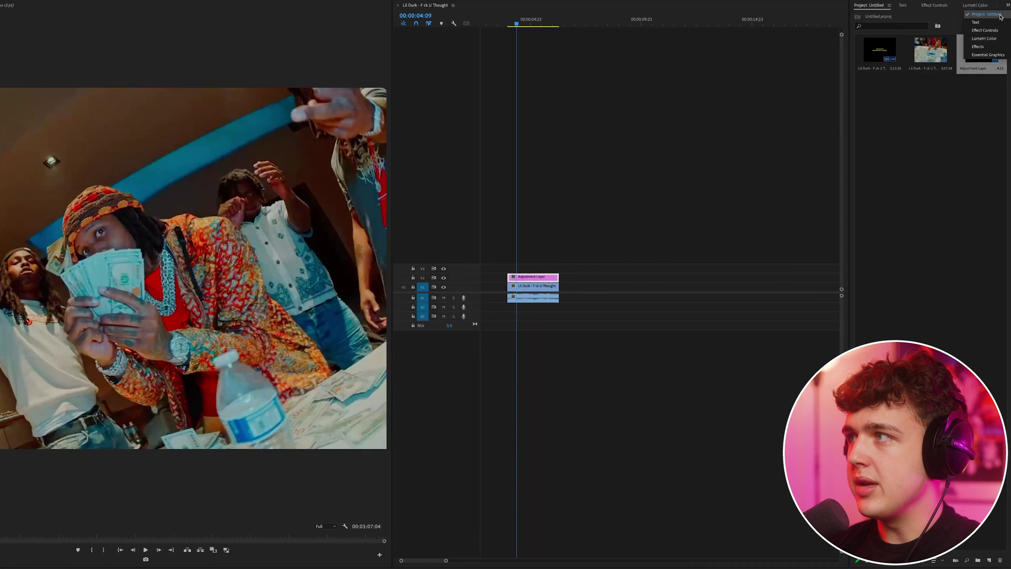
left_click(983, 49)
left_click(867, 15)
type("bright")
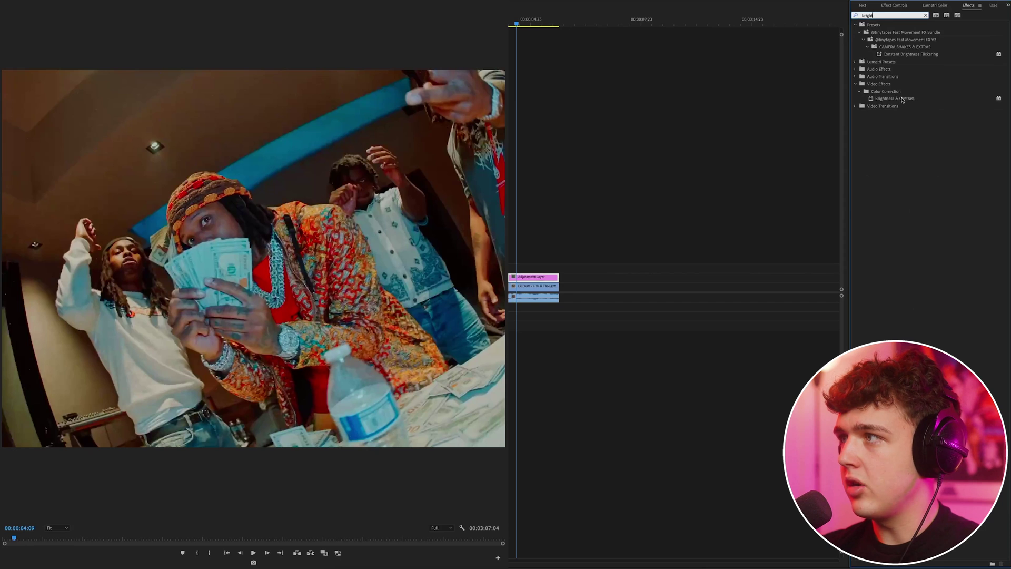
left_click_drag(902, 100, 602, 228)
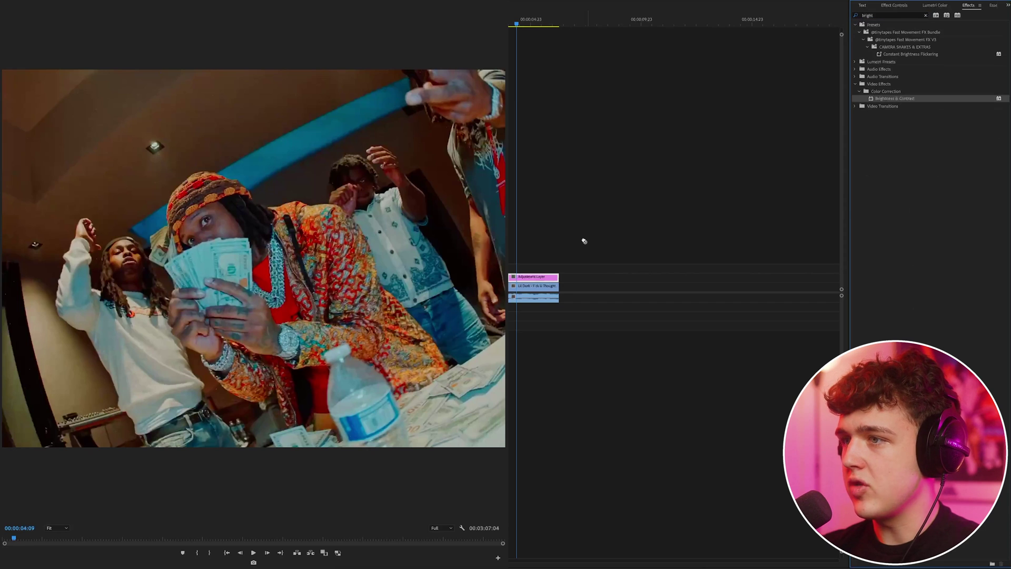
left_click_drag(540, 276, 540, 276)
scroll(541, 255, "up", 4)
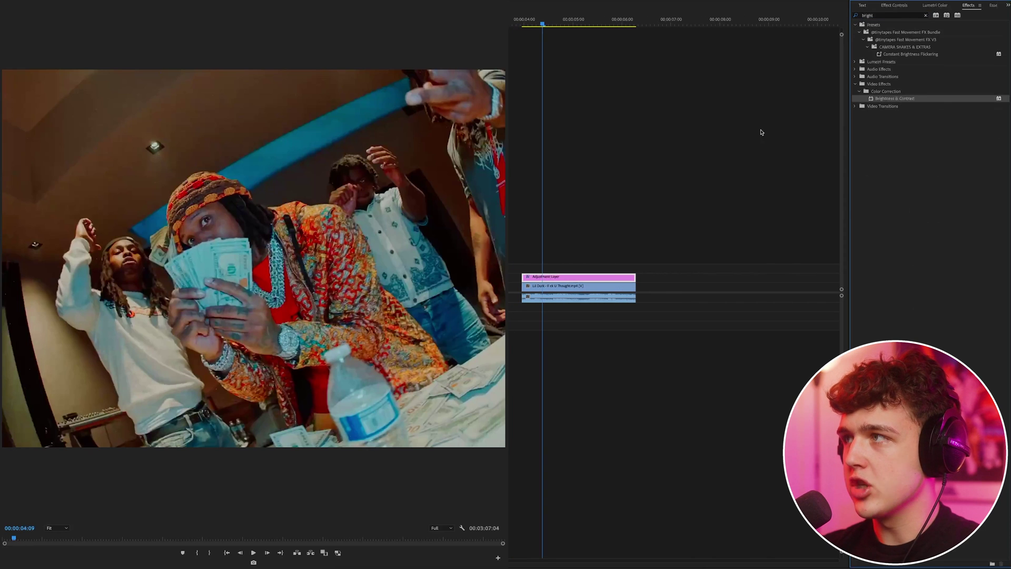
At 00:00:04:07, start keyframing Brightness and Contrast and set them to 100 and 77
left_click(894, 5)
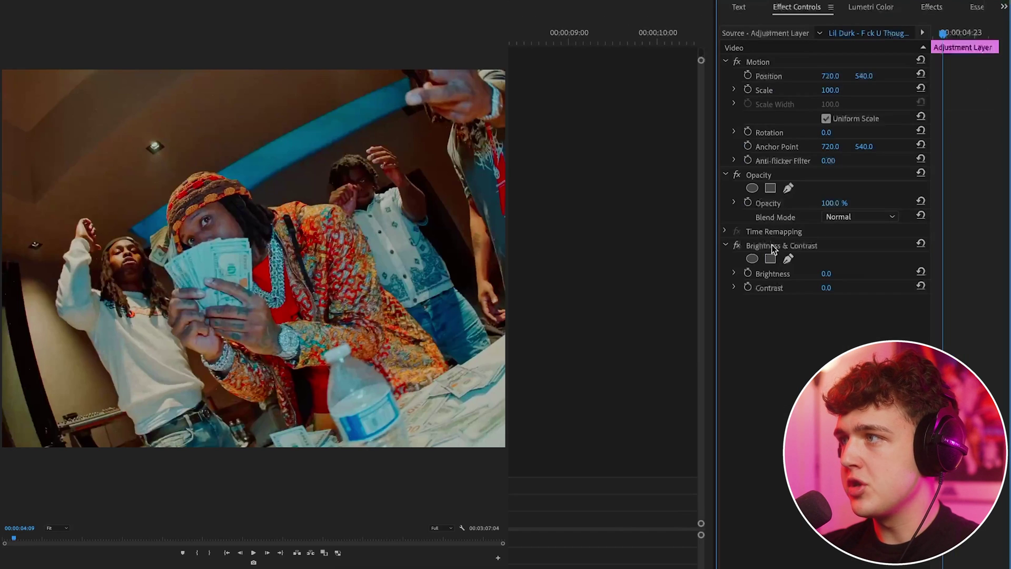
left_click(774, 247)
left_click(737, 246)
left_click(737, 245)
mouse_move(160, 32)
left_mouse_down()
mouse_move(137, 32)
mouse_move(153, 33)
left_mouse_up()
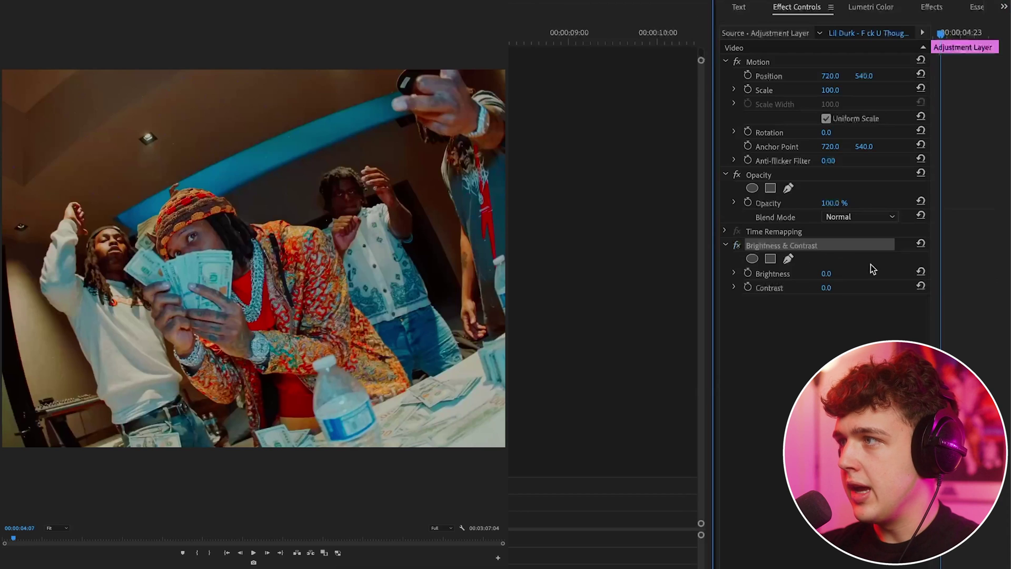
left_click(748, 274)
left_click(748, 288)
left_click_drag(827, 278, 873, 293)
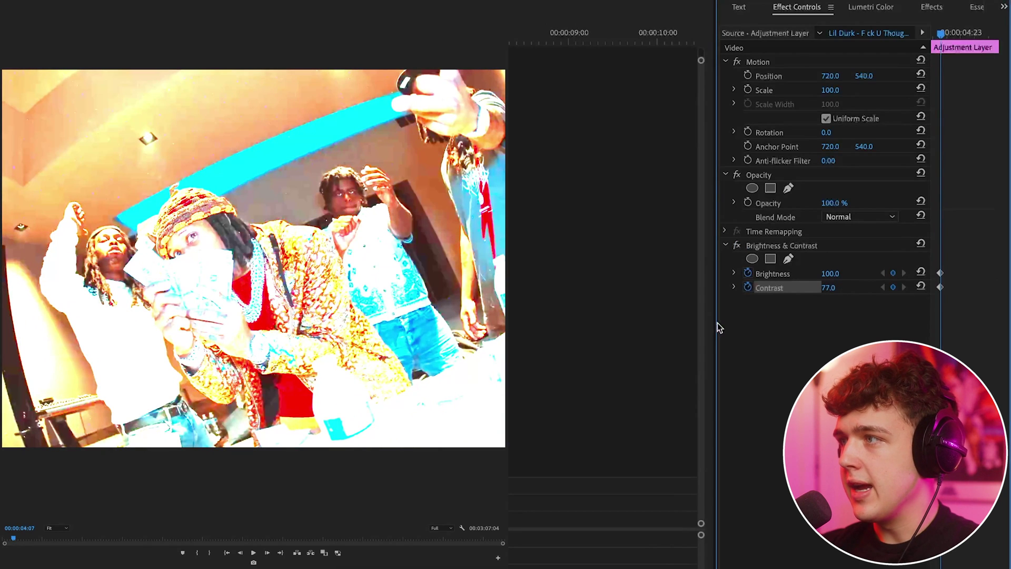
Add Brightness and Contrast keyframes with a value of 0 a few frames before the bright keyframes
left_click_drag(715, 320, 539, 320)
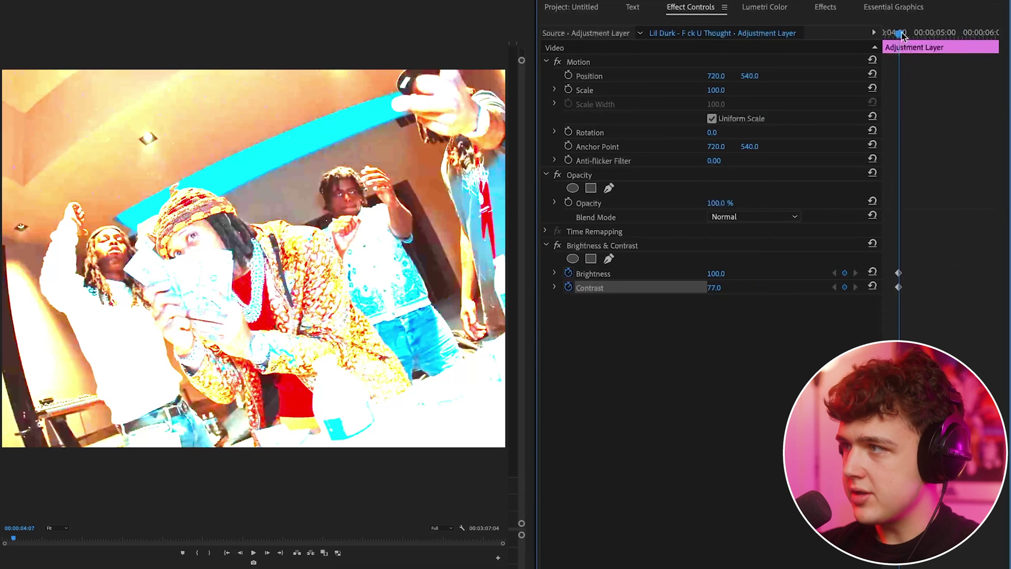
left_click_drag(901, 34, 899, 34)
key("Left")
key("Left")
key("Left")
key("Left")
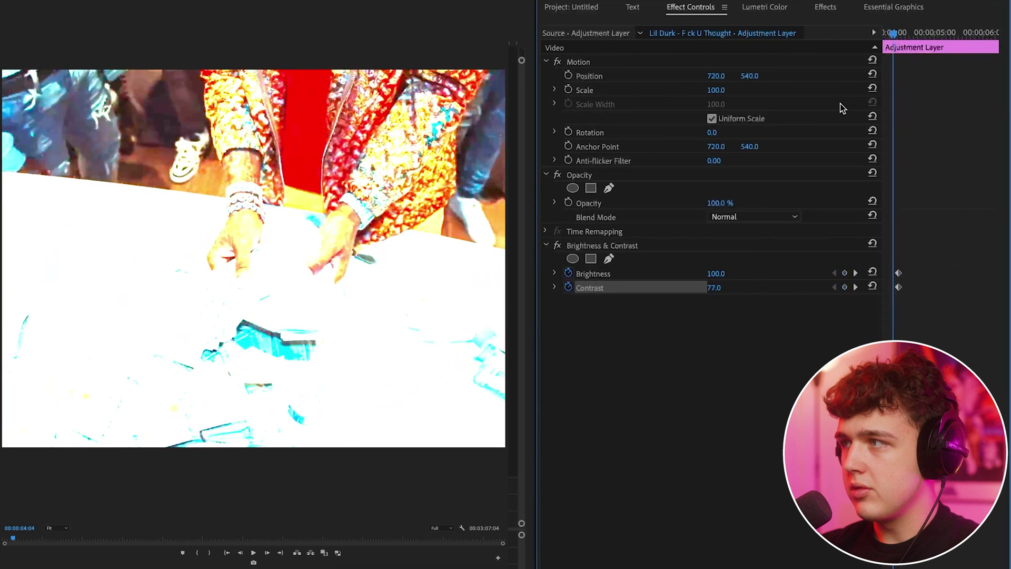
left_click(845, 273)
left_click(845, 287)
left_click(726, 273)
type("0")
key("Return")
left_click(715, 288)
type("0")
key("Return")
At 00:00:04:11, set both Brightness and Contrast to 0 so the flash ends
left_click(900, 32)
left_click(902, 30)
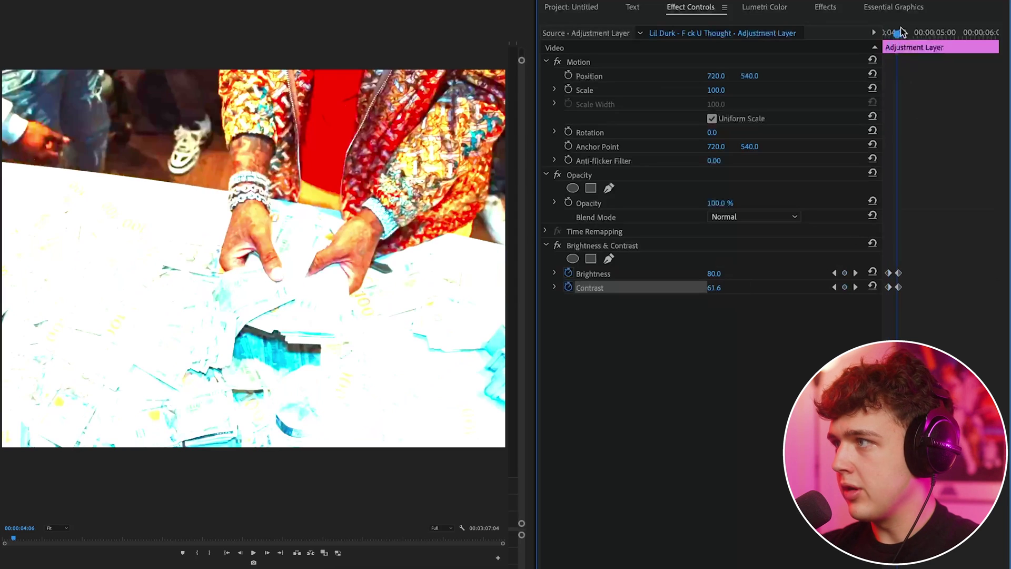
key("Right")
key("Right")
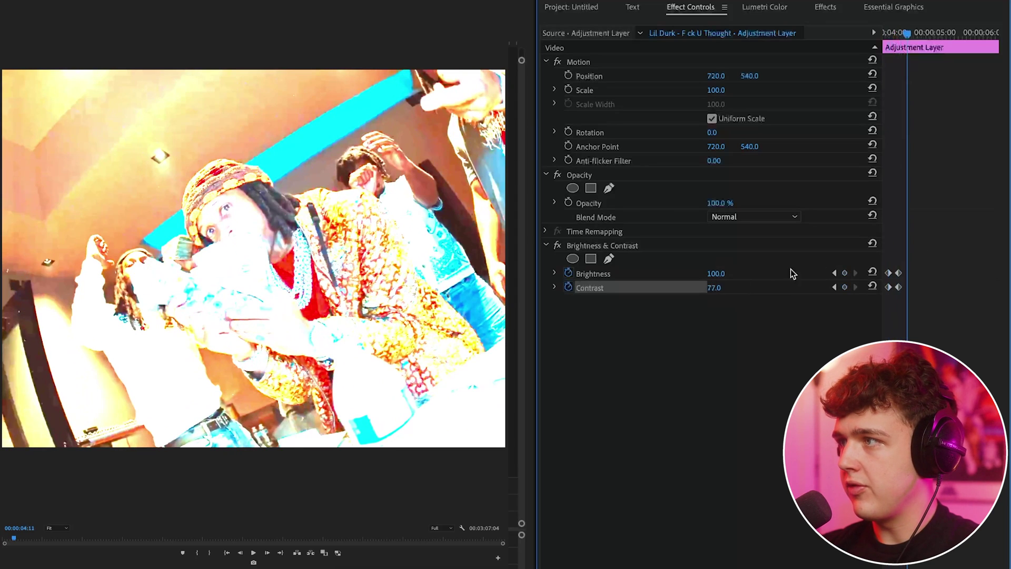
left_click(726, 273)
type("0")
key("Return")
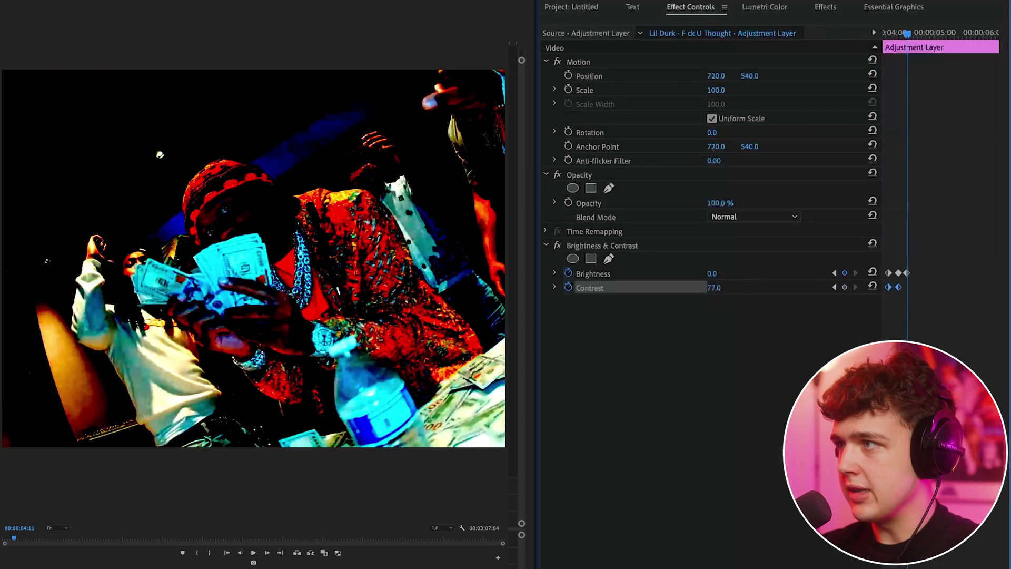
type("0")
key("Return")
Step through the frames and play back the clip to examine the brightness flash
key("Left")
key("Left")
key("Left")
key("Left")
key("Left")
key("Left")
key("Left")
key("Left")
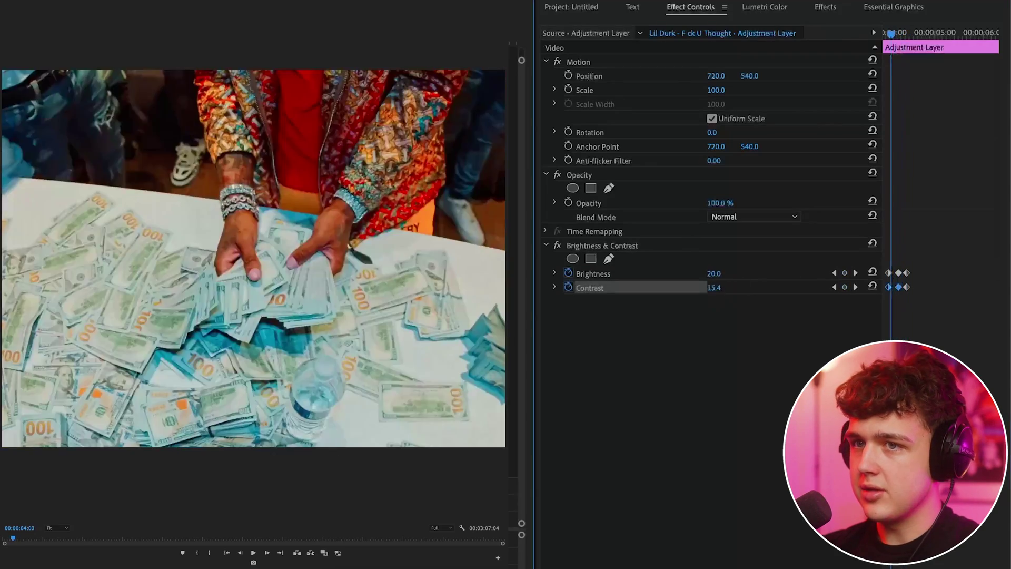
key("Right")
key("Right")
key("Right")
key("Right")
key("Right")
key("Right")
key("Right")
key("Right")
key("Left")
key("Left")
key("space")
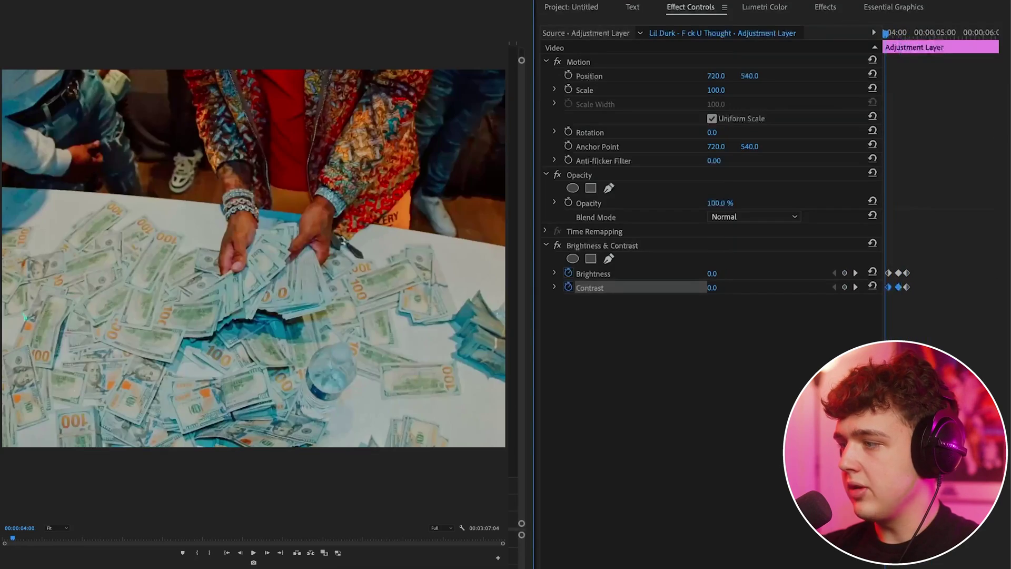
Copy the zero-value keyframe pair to 00:00:04:05 and the bright pair to 00:00:04:03
left_click_drag(995, 562, 908, 563)
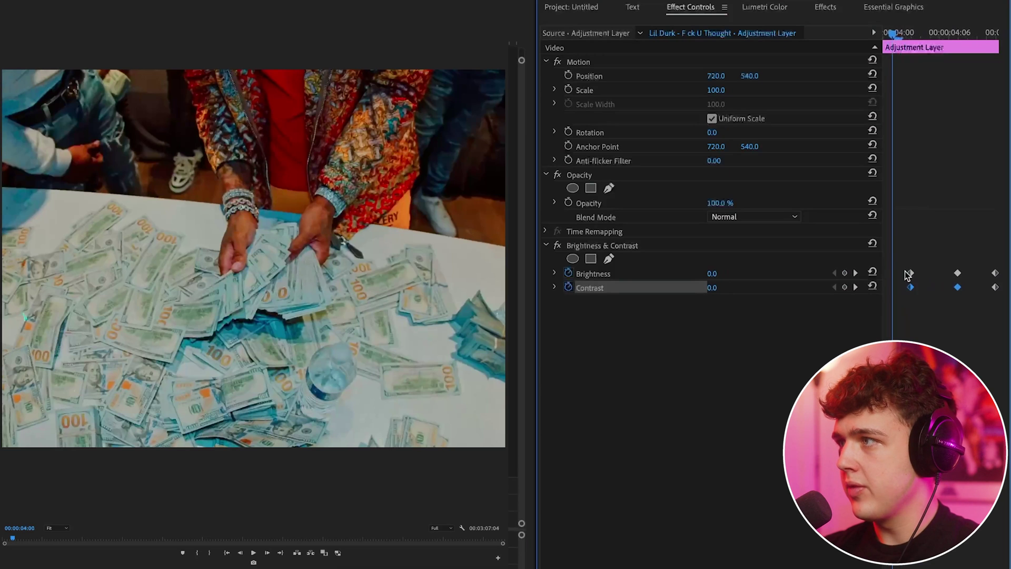
left_click_drag(899, 265, 915, 300)
left_click_drag(917, 32, 939, 34)
key("ctrl+v")
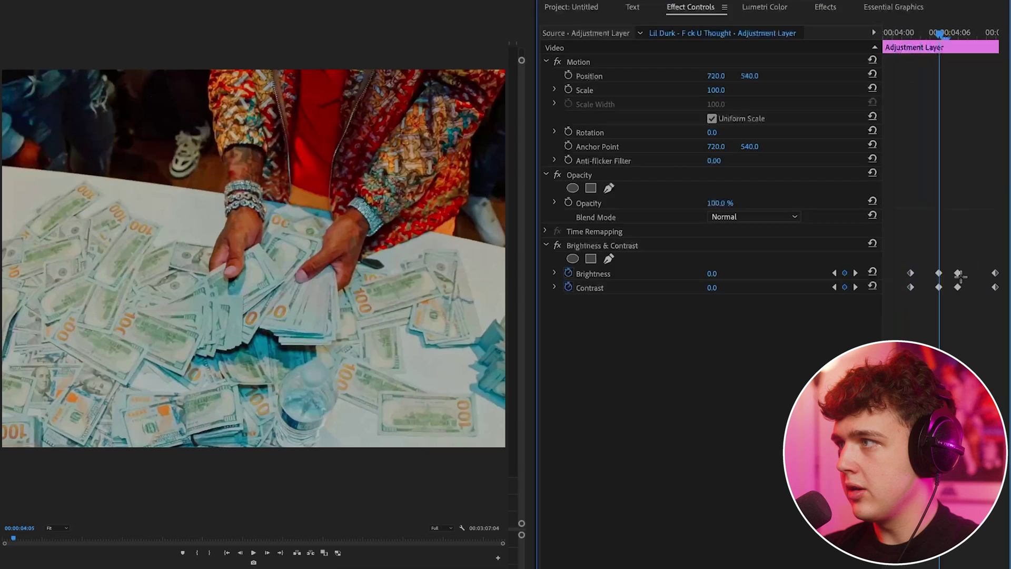
left_click_drag(928, 32, 921, 33)
key("ctrl+v")
Copy the zero-value Brightness and Contrast keyframes to 00:00:04:08 and 00:00:04:10
left_click_drag(998, 274, 999, 291)
key("ctrl+c")
left_click(968, 33)
key("ctrl+v")
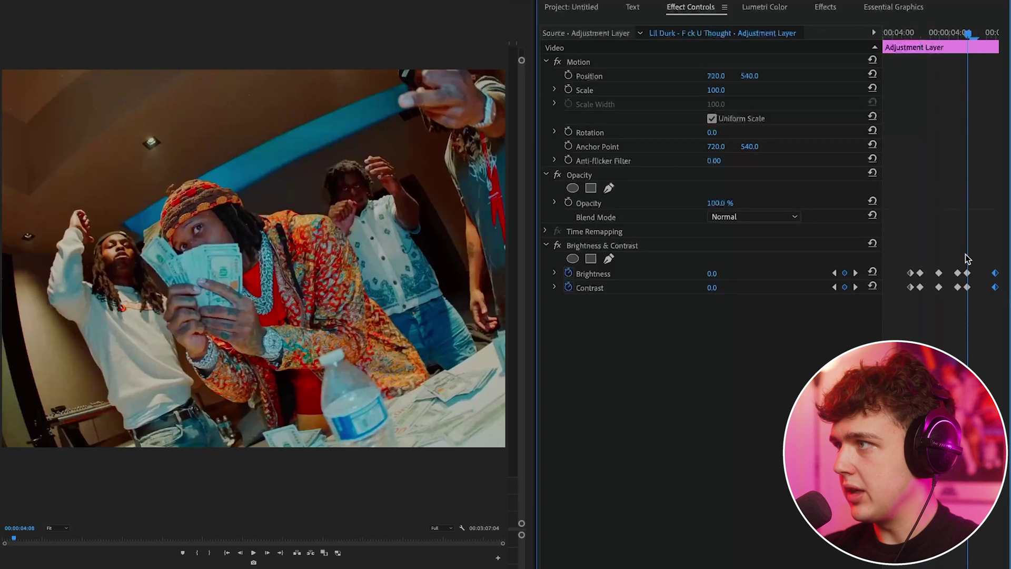
left_click_drag(939, 266, 946, 296)
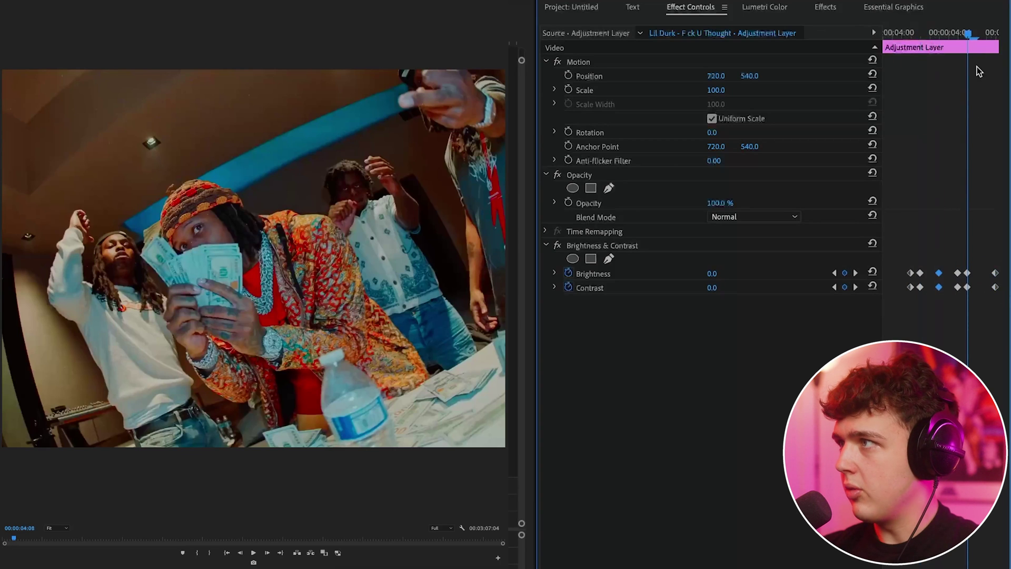
left_click(978, 34)
left_click(987, 33)
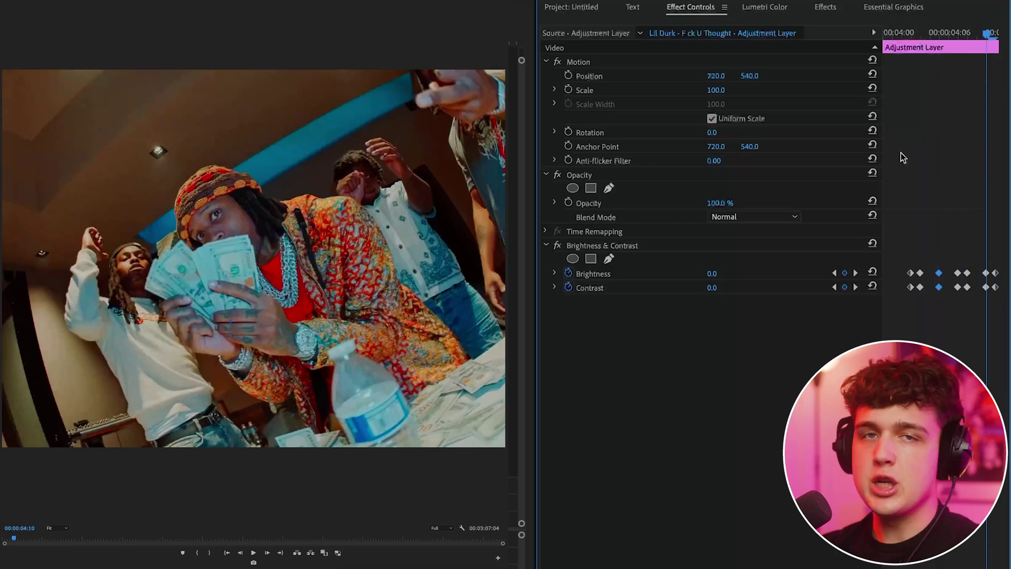
Play the flicker and set the Brightness keyframe at 00:00:04:03 to -30
key("space")
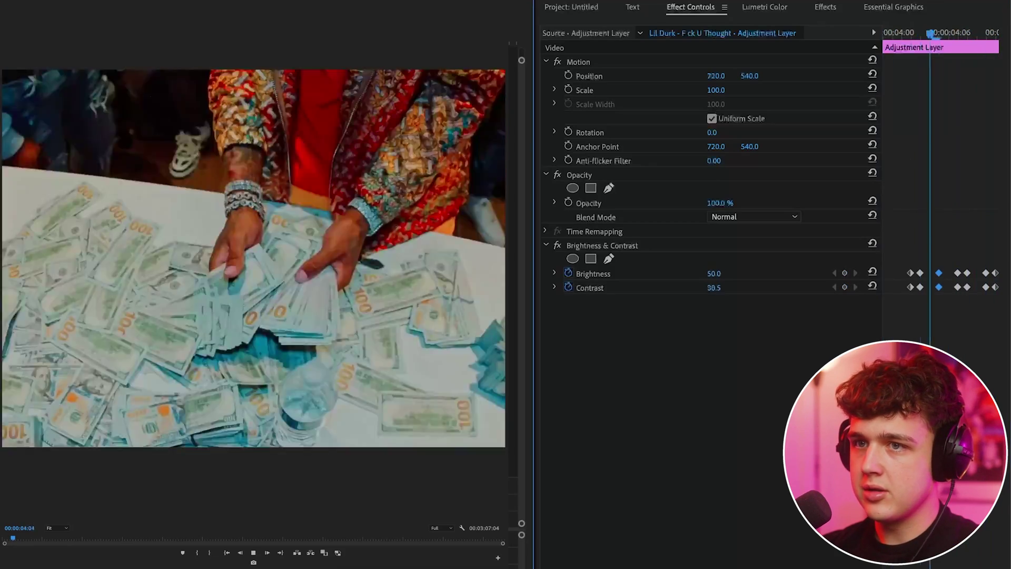
key("space")
key("Left")
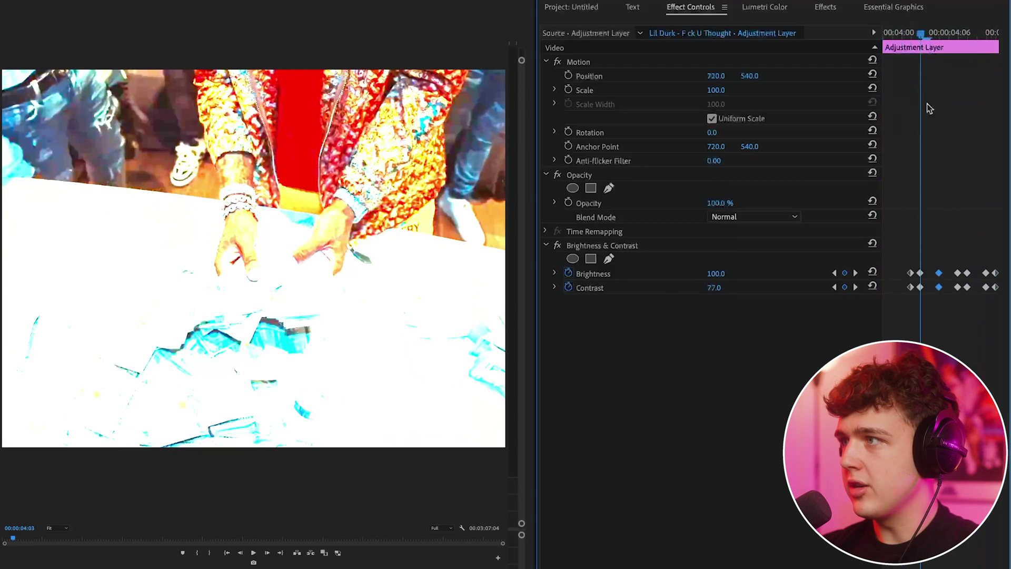
left_click_drag(717, 273, 647, 274)
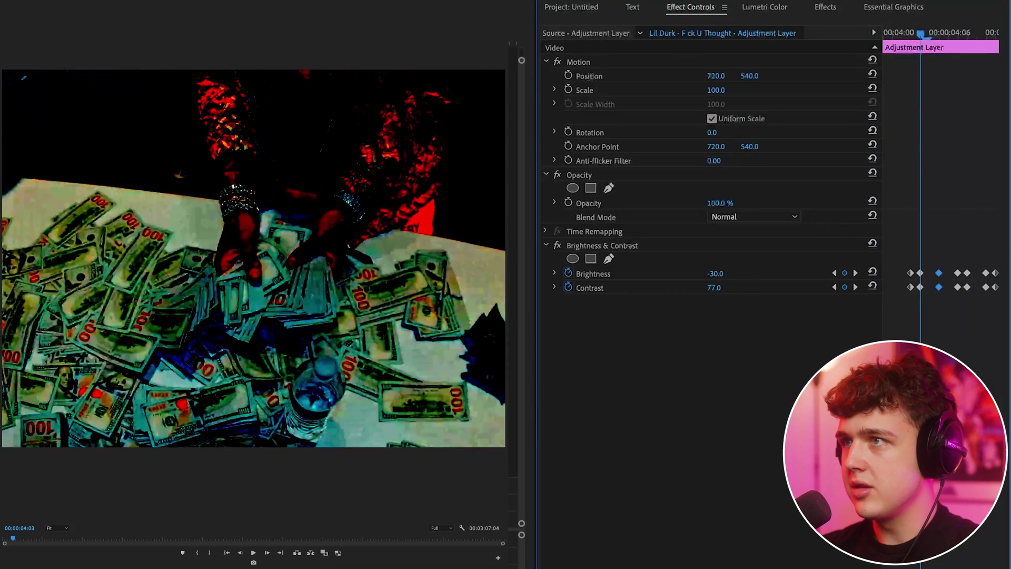
Play the clip from its start to check the flicker with the darkened keyframe
key("Left")
key("Left")
key("Left")
key("Left")
key("Left")
key("Left")
key("space")
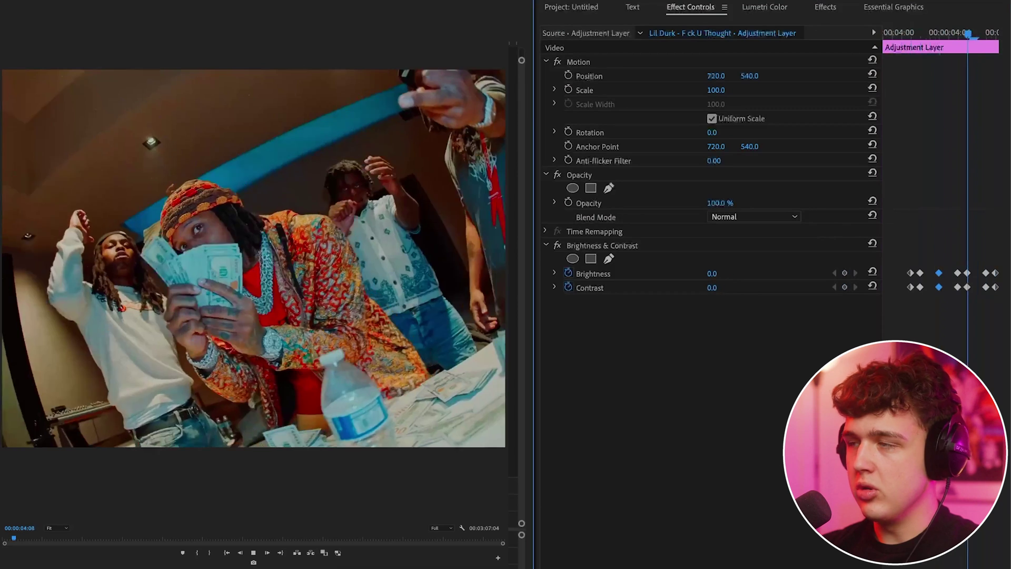
key("space")
left_click(909, 272)
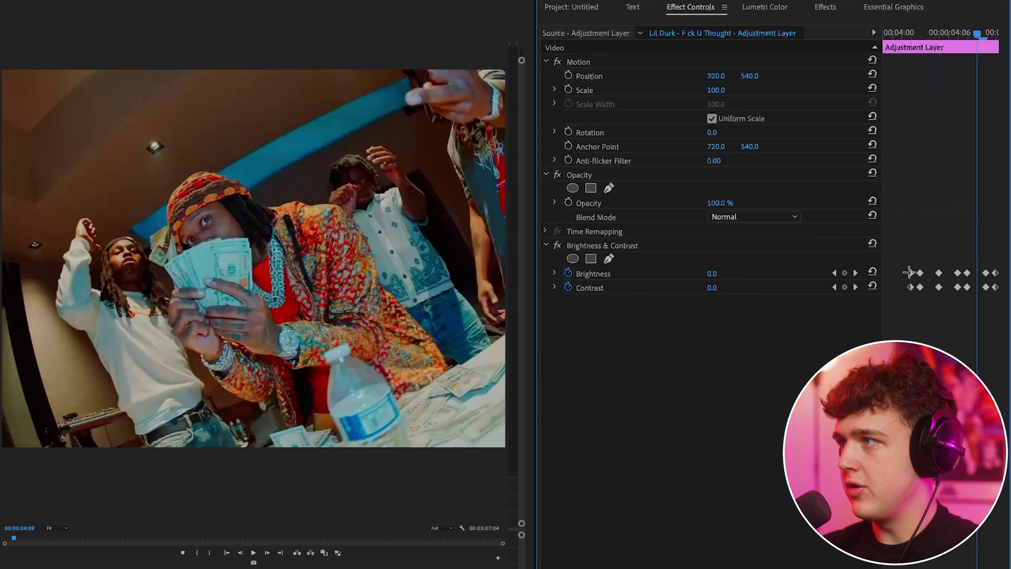
left_click(952, 255)
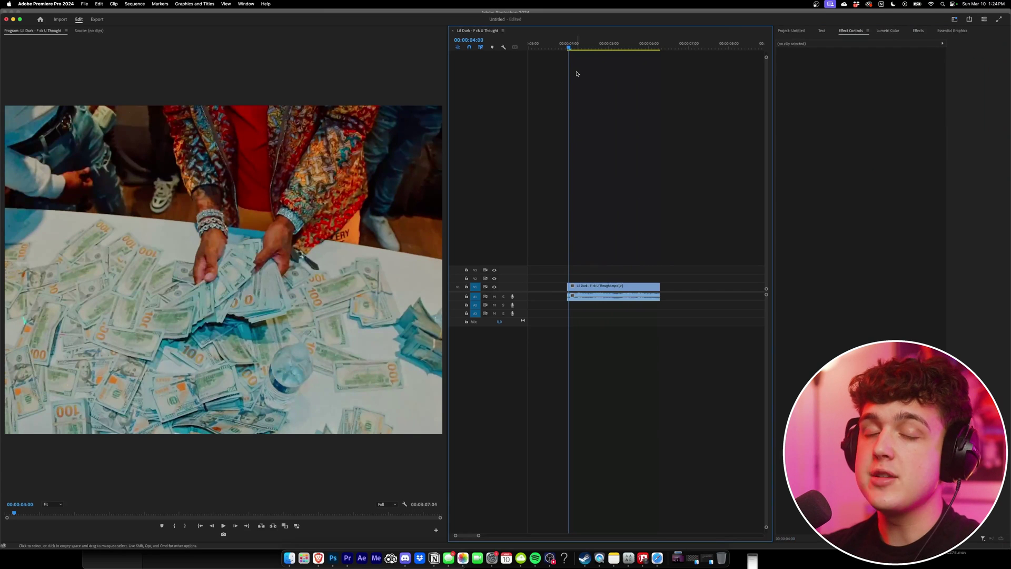
Add the adjustment layer on the track above the clip that starts near 00:00:04:00
left_click(791, 31)
left_click_drag(947, 79, 574, 278)
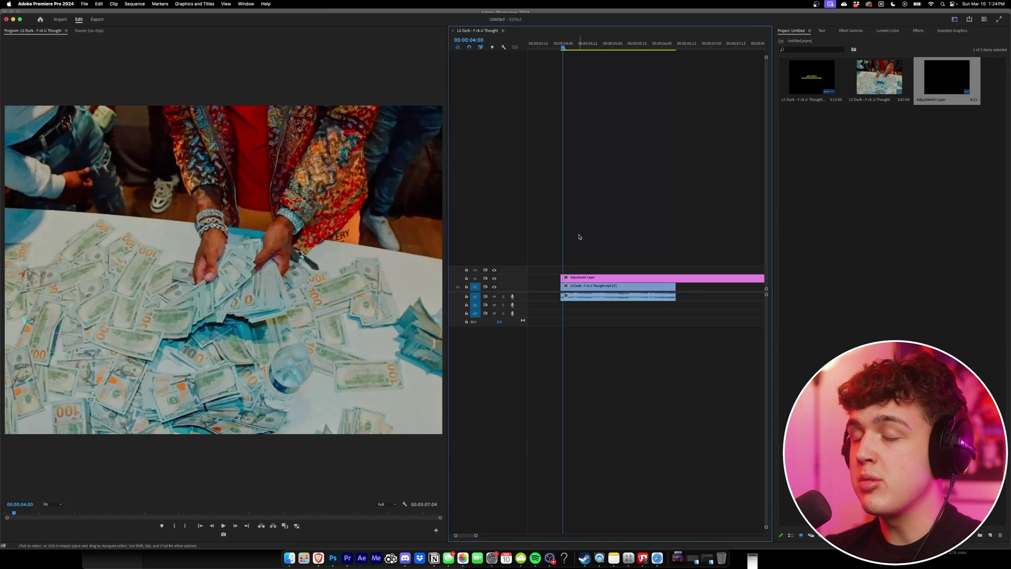
left_click_drag(563, 46, 576, 50)
scroll(590, 84, "down", 8)
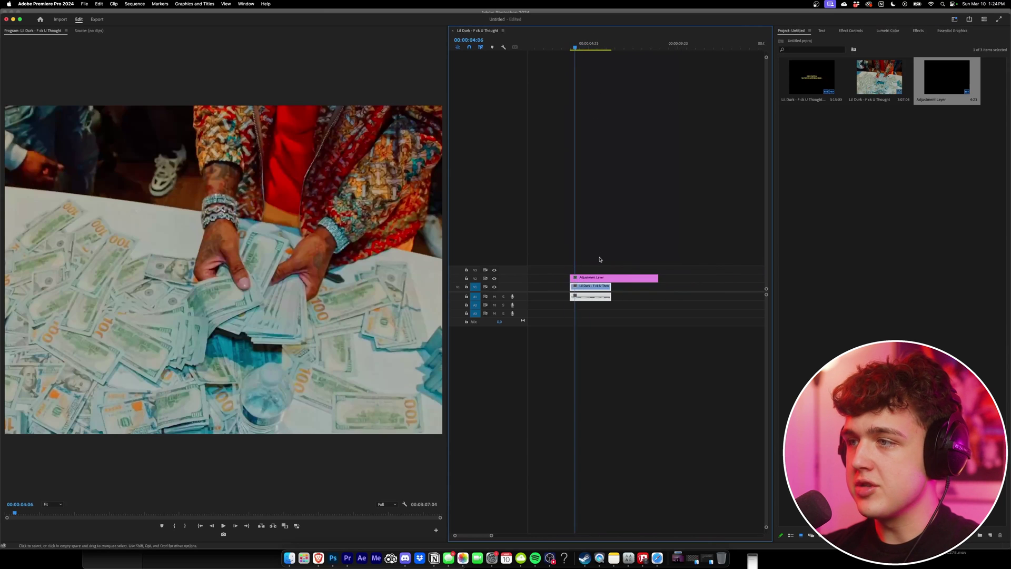
Move the adjustment layer above the alley clip and place the playhead at its start, 00:00:43:00
left_click_drag(610, 47, 636, 52)
left_click_drag(636, 52, 648, 52)
left_click_drag(553, 278, 695, 276)
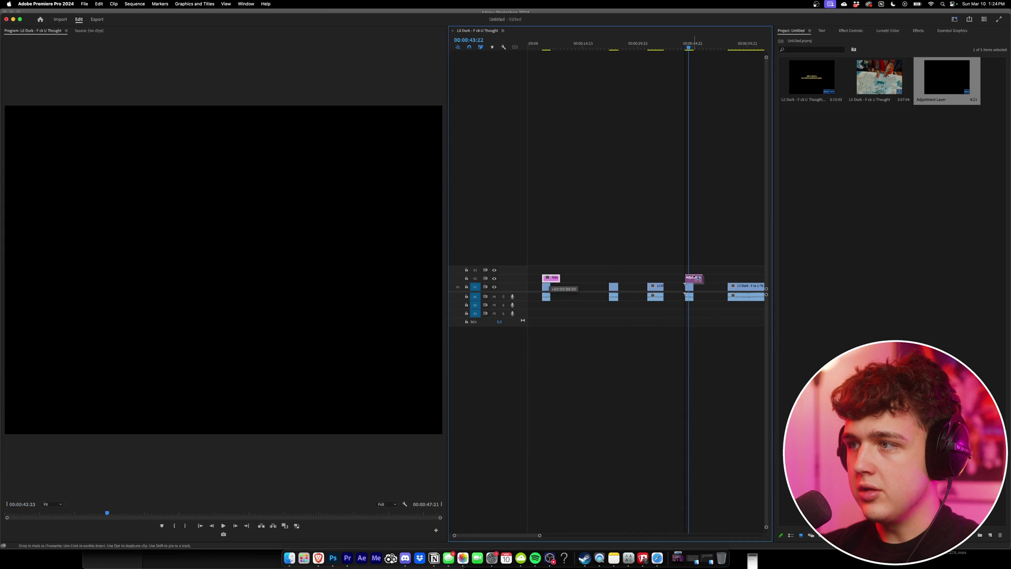
scroll(693, 249, "up", 6)
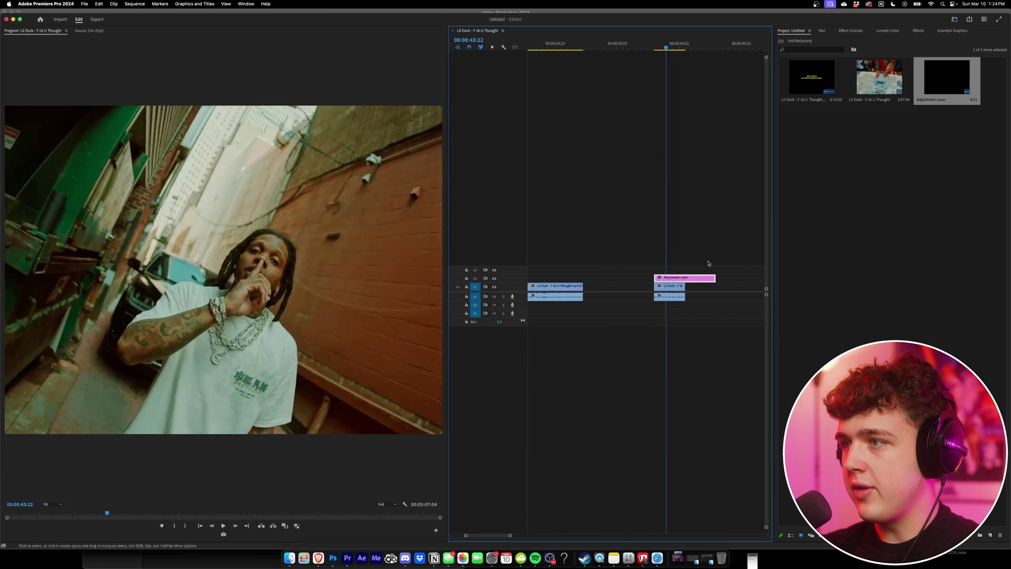
key("Up")
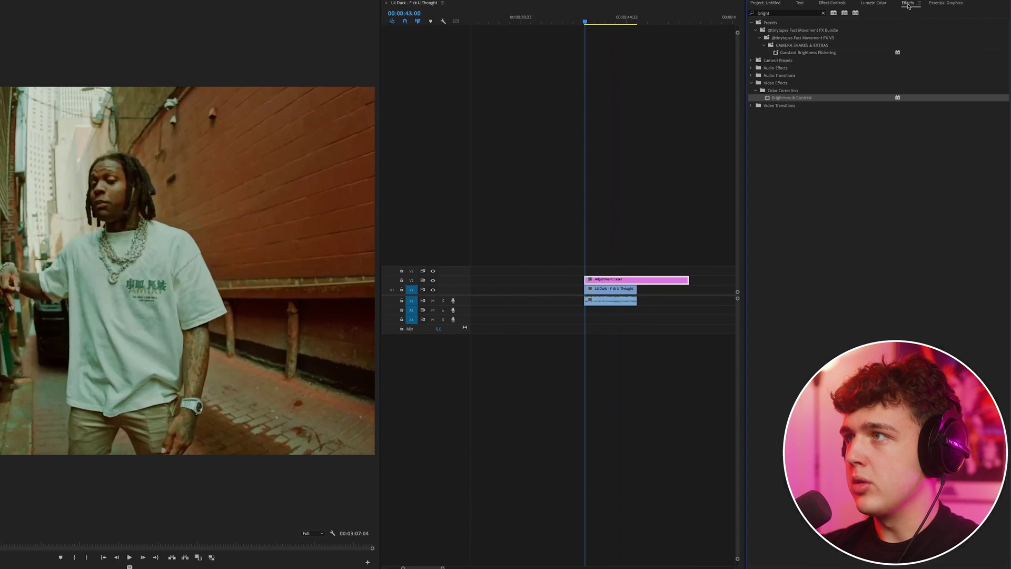
Clear the effects search and expand the V1 and V2 folders of the Fast Movement FX Bundle presets
left_click(799, 14)
left_click(824, 14)
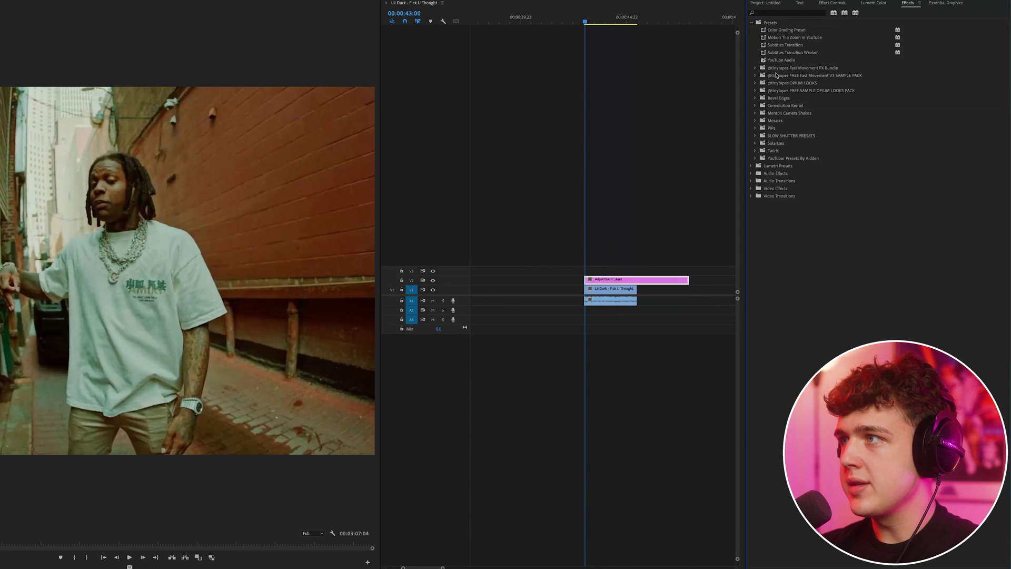
left_click(755, 68)
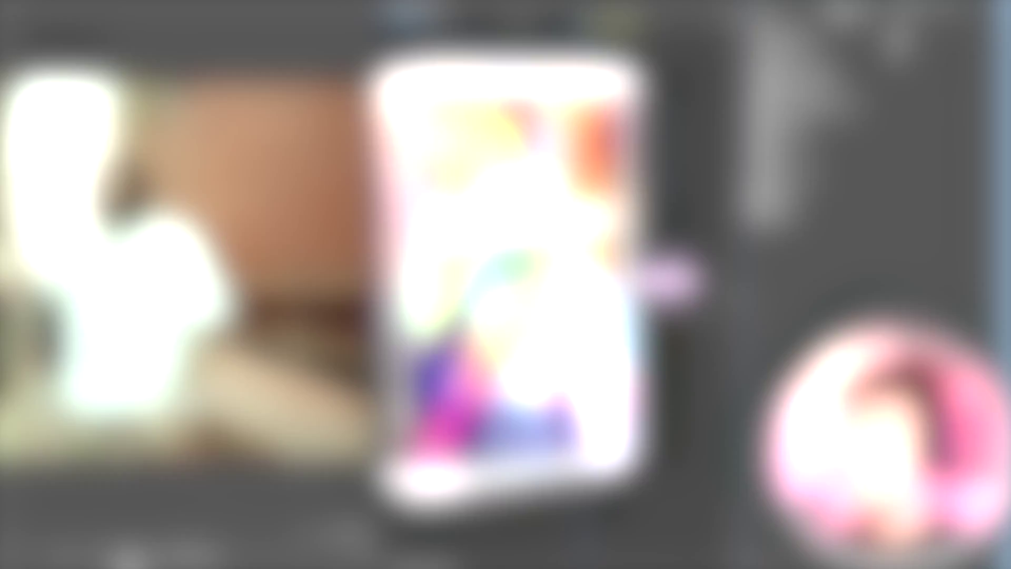
left_click(759, 75)
left_click(759, 203)
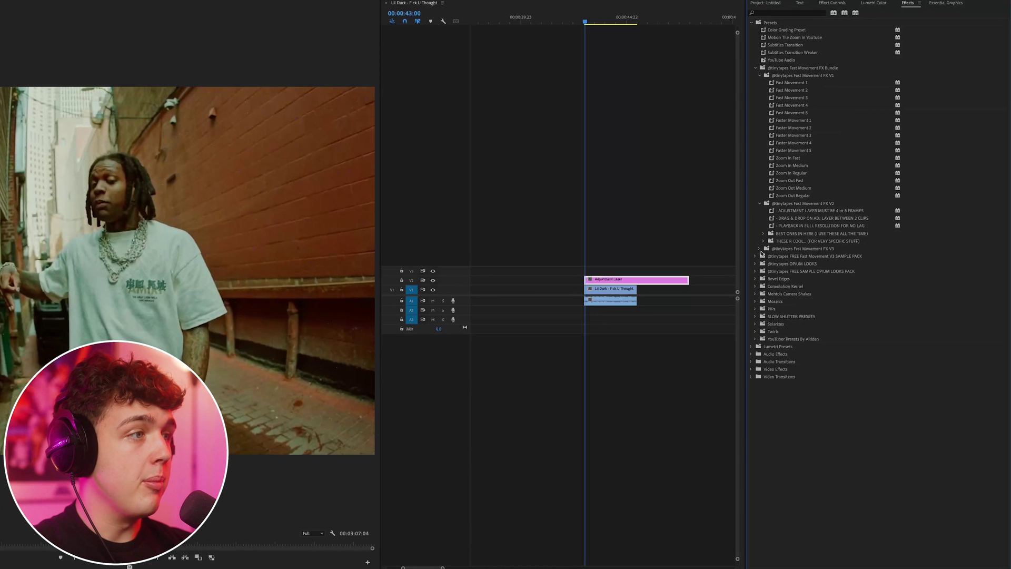
Expand the Fast Movement FX V3 folder and the bundle's preset subfolders, including camera shakes, hits and transitions
left_click(759, 249)
left_click(763, 233)
left_click(763, 331)
scroll(774, 411, "down", 2)
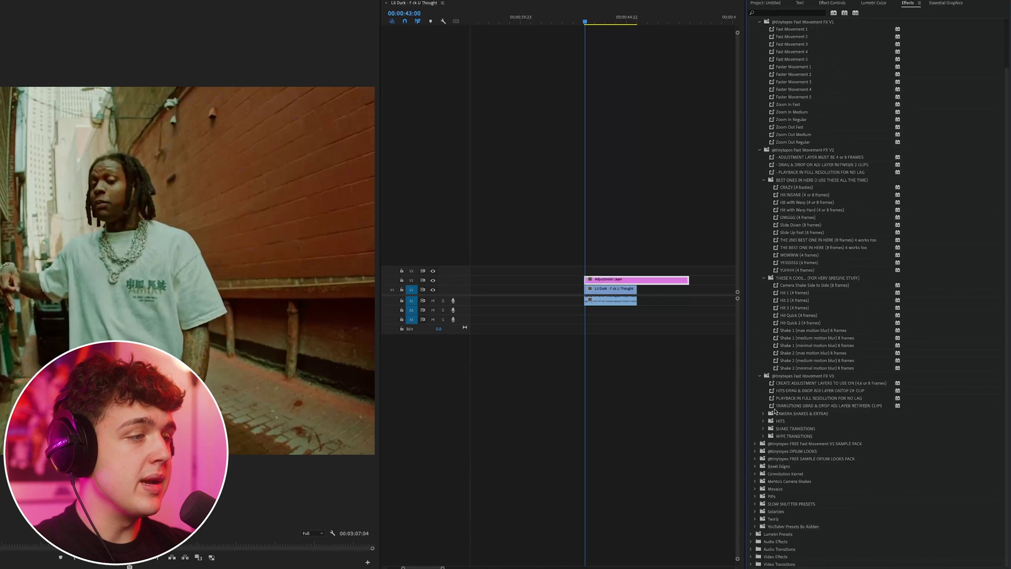
left_click(764, 413)
left_click(764, 421)
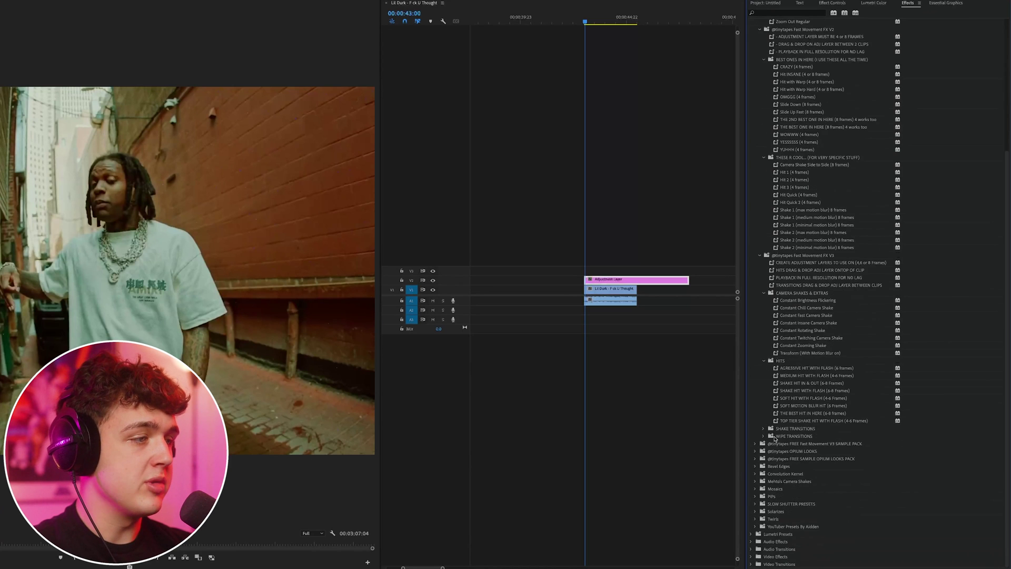
left_click(764, 429)
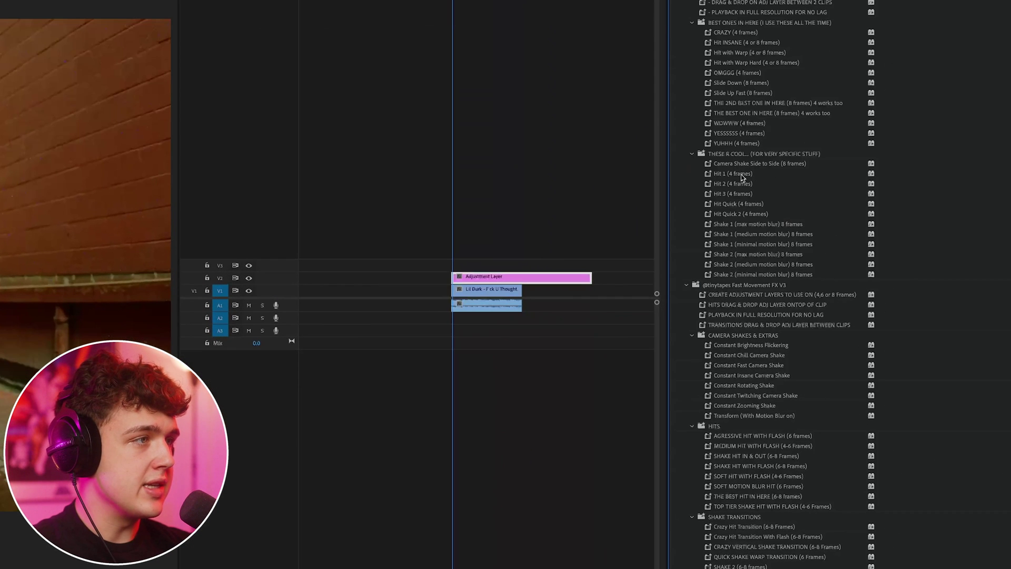
Look through the hit presets, including Hit 1 (4 frames) and SOFT HIT WITH FLASH (4-6 Frames)
left_click(800, 203)
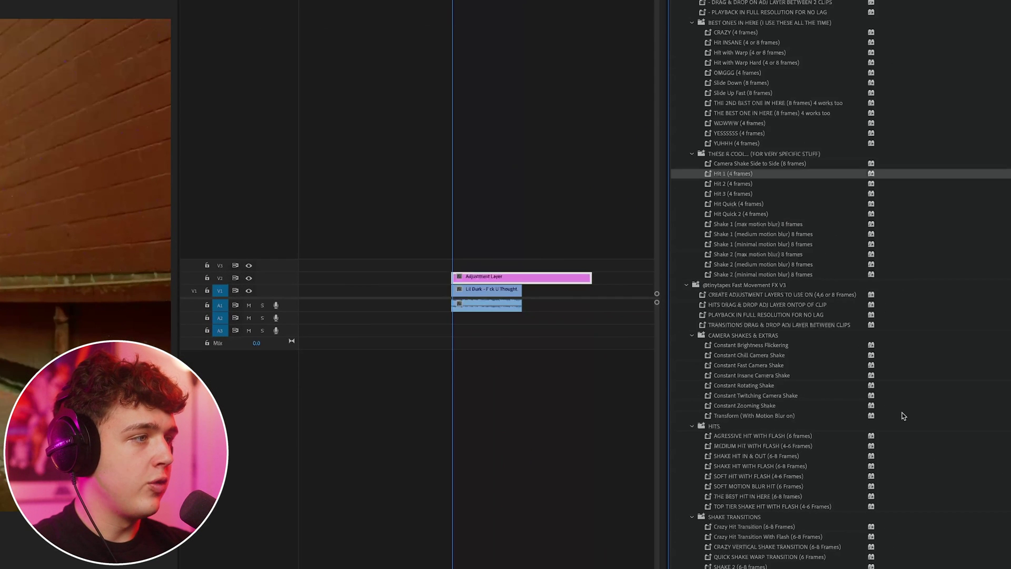
left_click(796, 476)
scroll(485, 231, "up", 3)
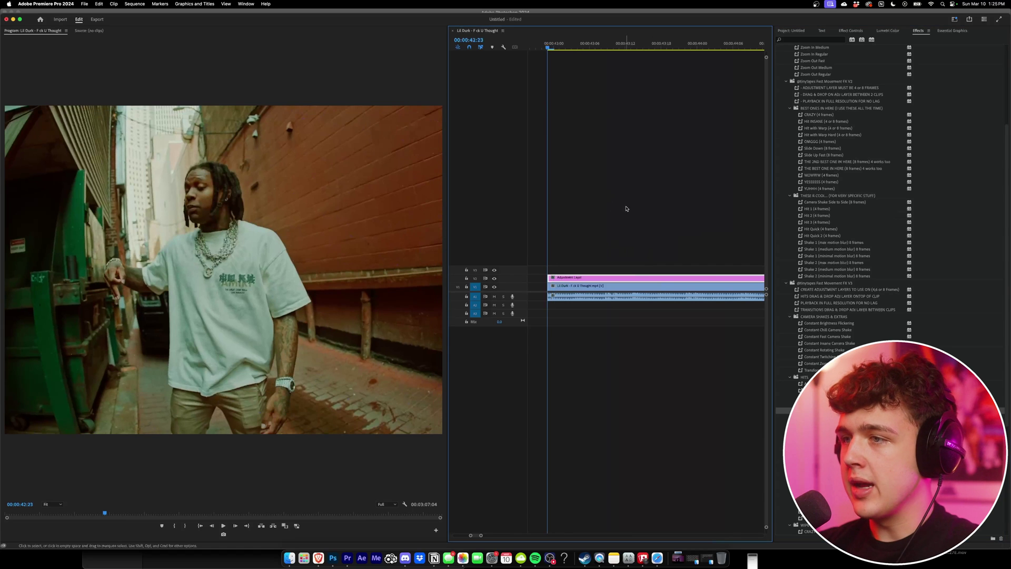
Cut the alley clip's adjustment layer at 00:00:43:05, delete the remainder and place three spaced copies of the short piece along the clip
key("space")
key("c")
left_click(584, 279)
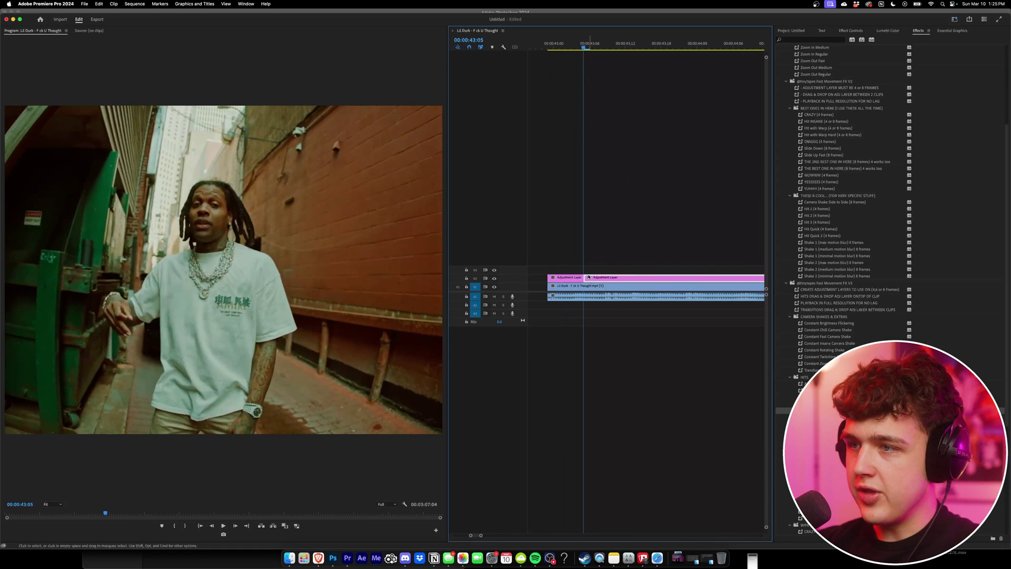
key("v")
left_click(595, 278)
key("Delete")
left_click_drag(565, 278, 726, 279)
scroll(635, 279, "down", 2)
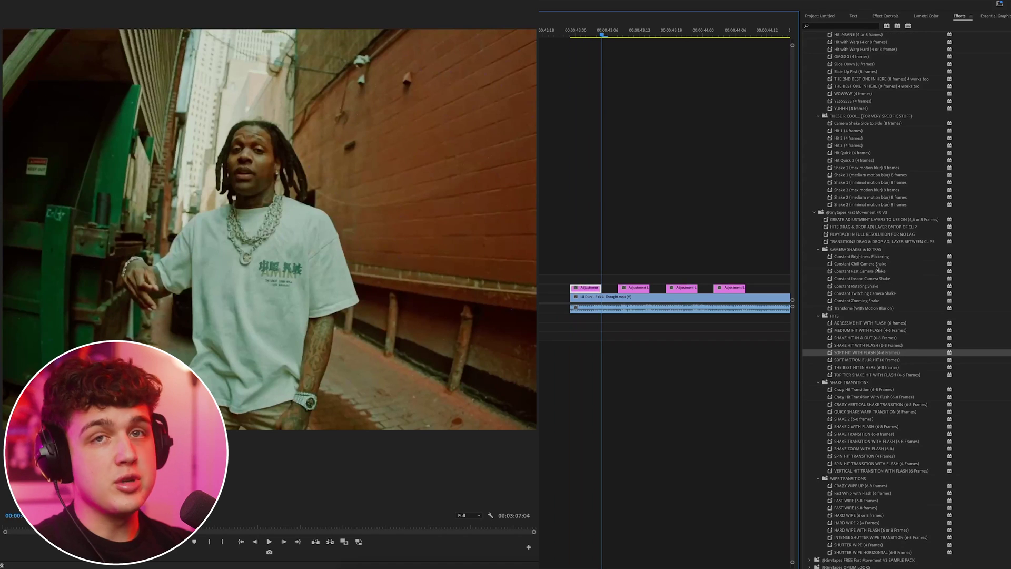
Apply SOFT HIT WITH FLASH (4-6 Frames) to the first short adjustment layer, move it slightly later on the track above, and play the effect
left_click_drag(867, 353, 832, 340)
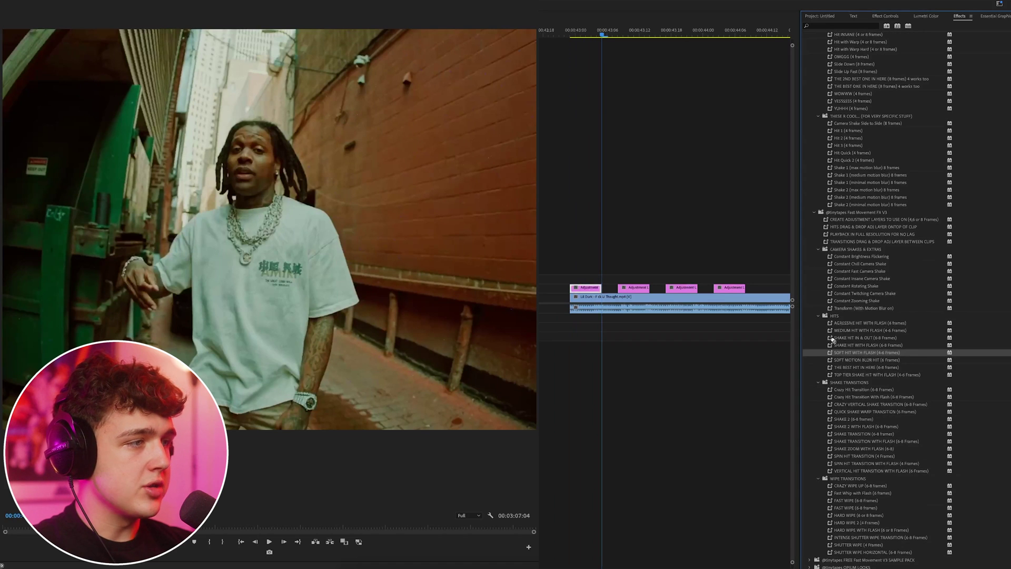
left_click_drag(589, 286, 620, 280)
left_click(571, 31)
key("space")
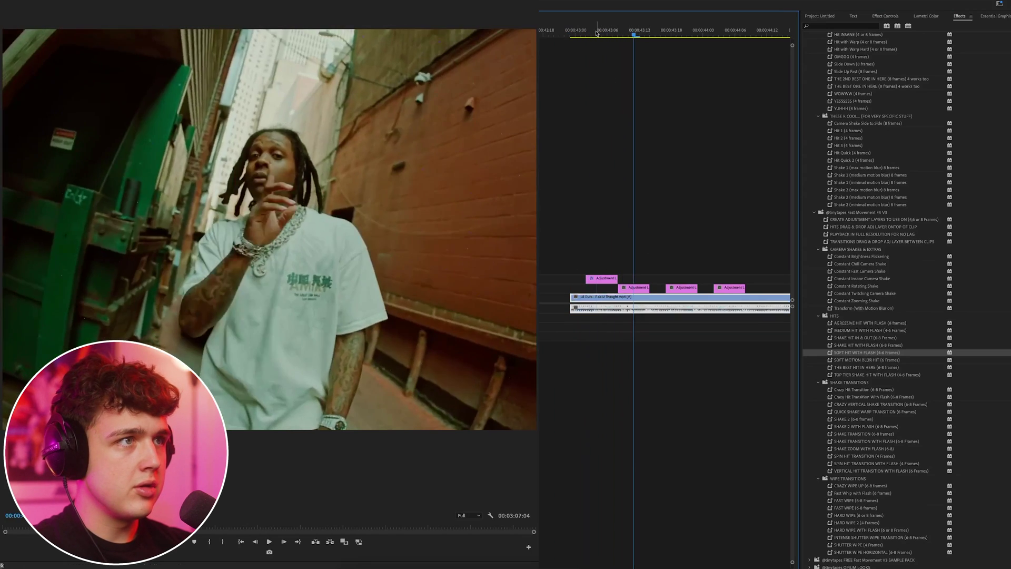
left_click(564, 30)
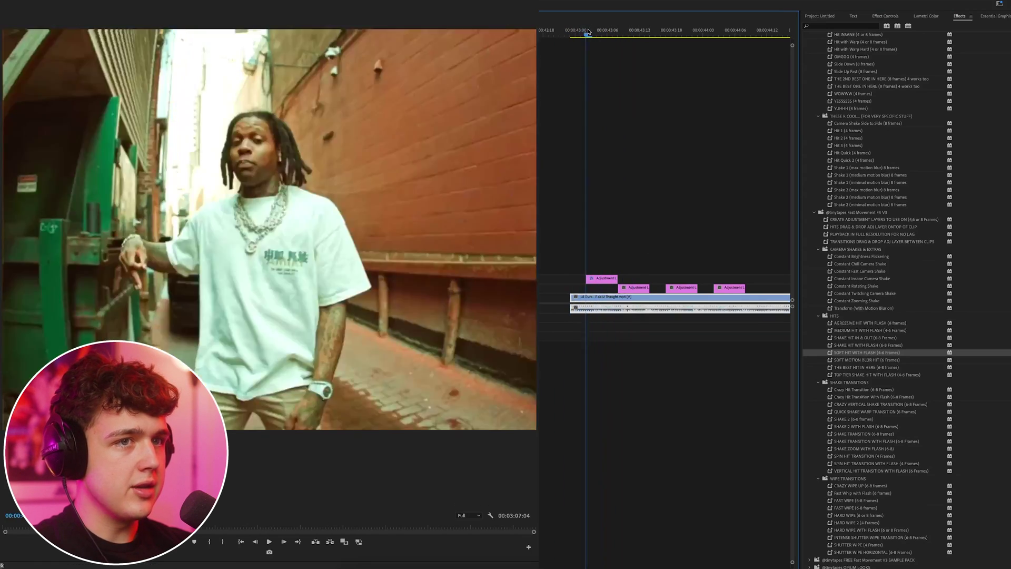
key("space")
Apply HARD WIPE (6 or 8 frames) to the second short adjustment layer and play that section
scroll(918, 463, "down", 3)
left_click_drag(858, 463, 633, 288)
left_click(598, 31)
key("space")
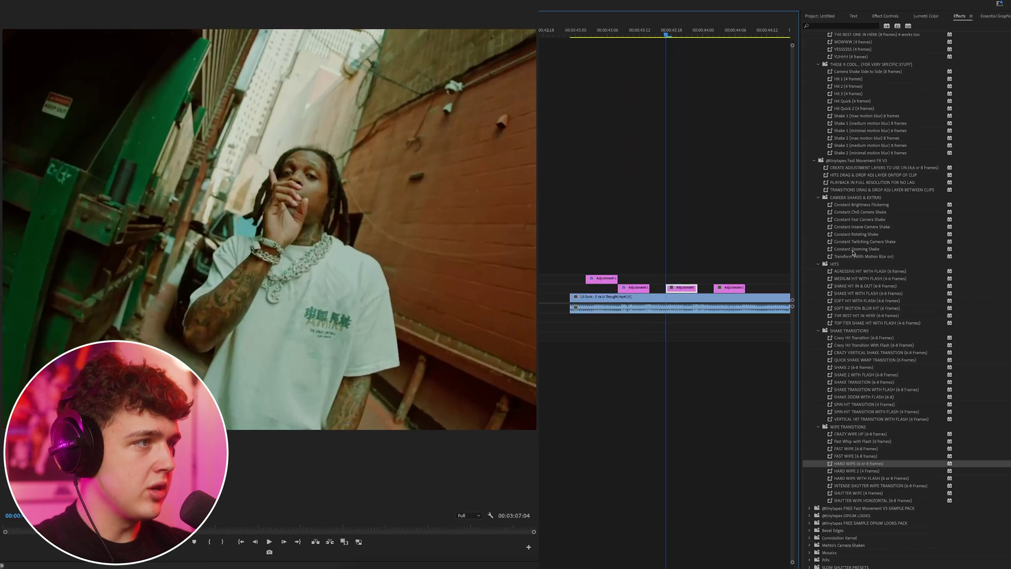
Apply AGRESSIVE HIT WITH FLASH (6 frames) to the third short adjustment layer and play that section
left_click_drag(868, 273, 680, 288)
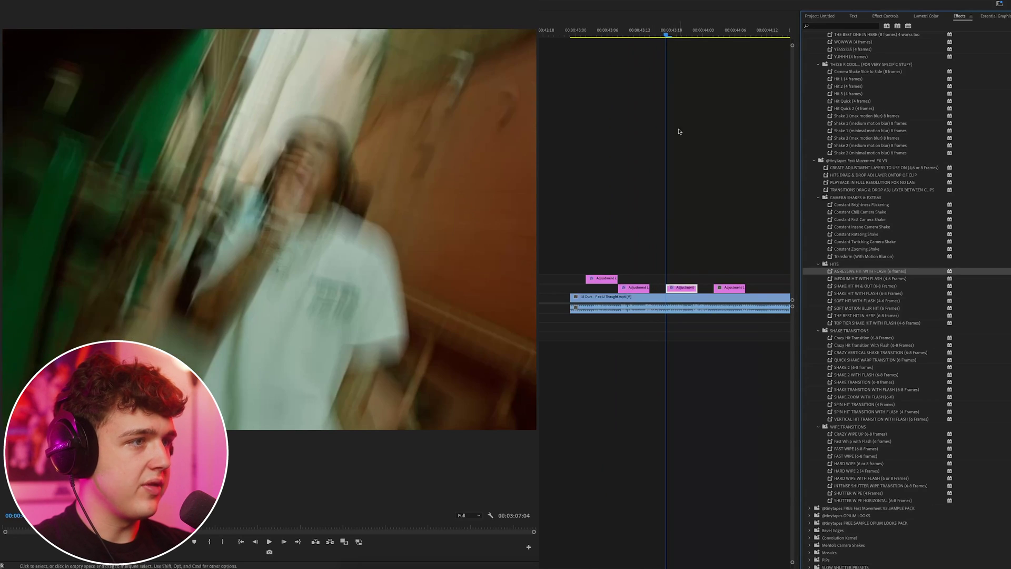
left_click(658, 30)
key("space")
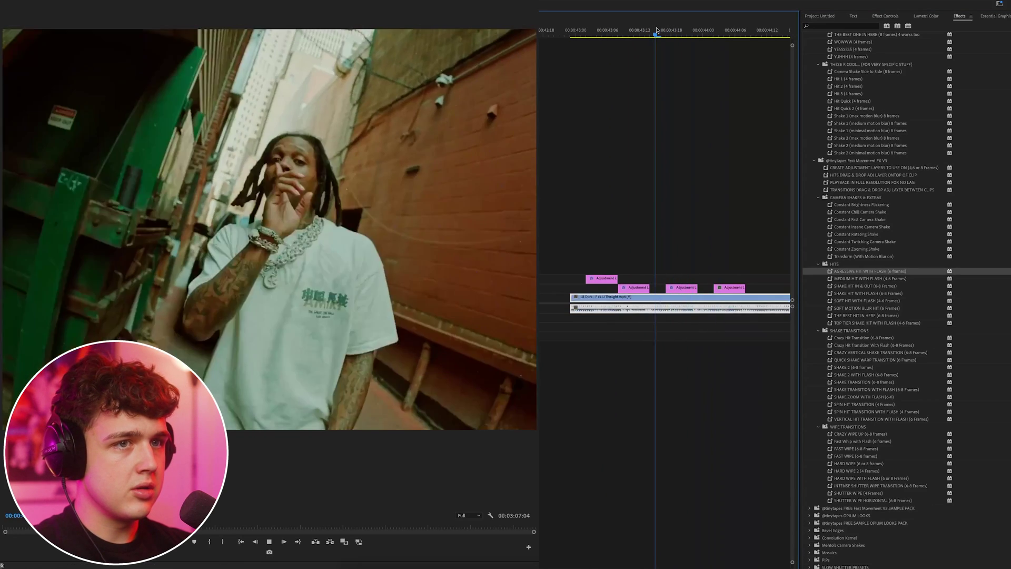
key("space")
Apply SHAKE 2 WITH FLASH (6-8 Frames) to the fourth short adjustment layer and play that section
left_click_drag(866, 375, 743, 289)
left_click(707, 29)
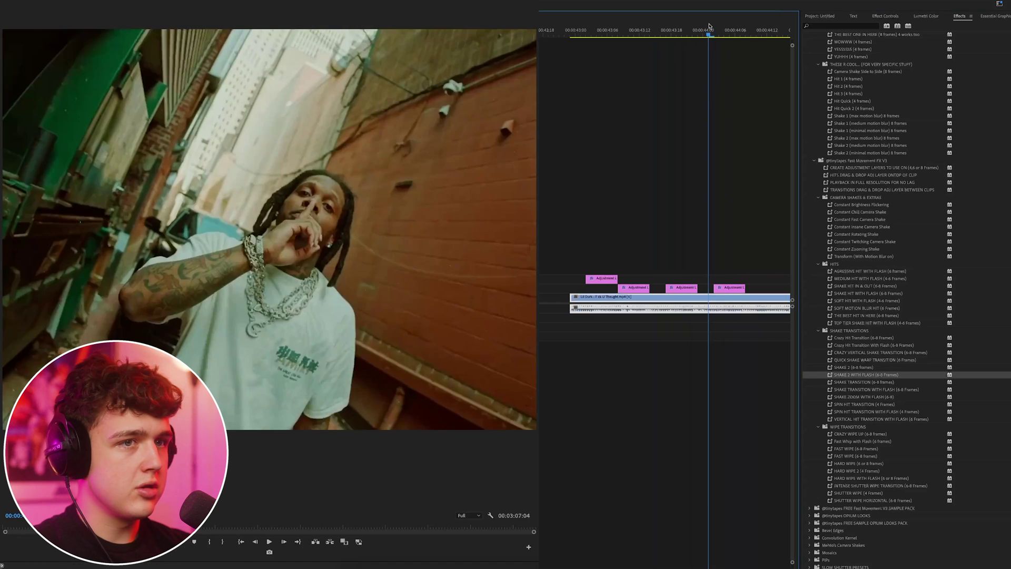
key("space")
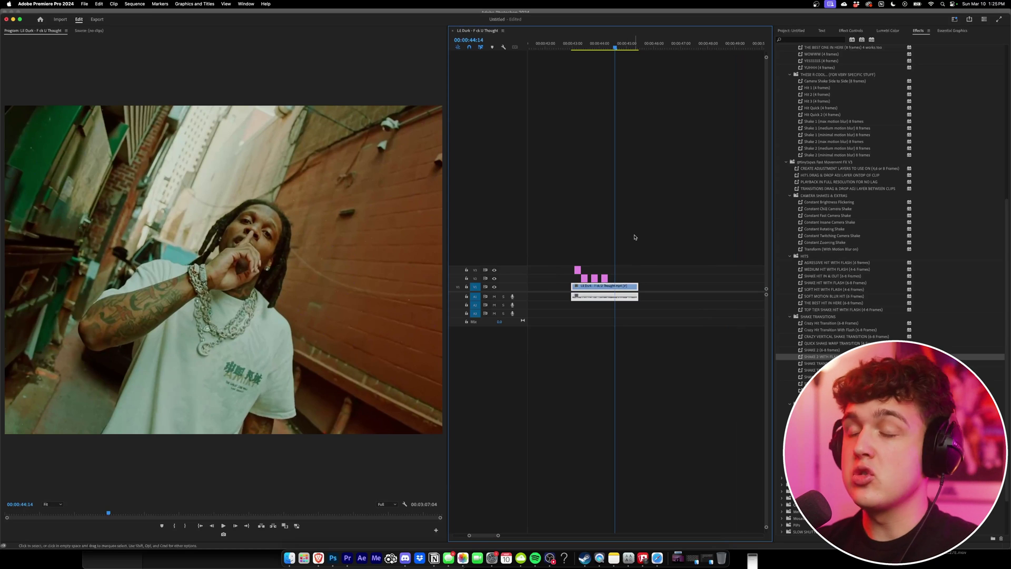
Move all four effect adjustment layers to the money clip near 00:00:04:00, parking them just past its end
scroll(628, 247, "down", 5)
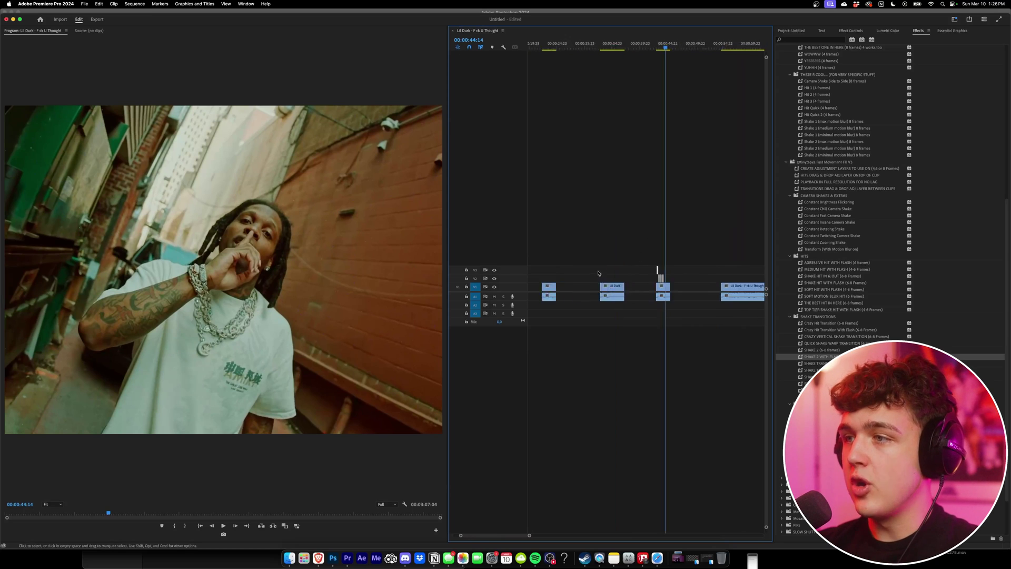
left_click_drag(663, 272, 589, 270)
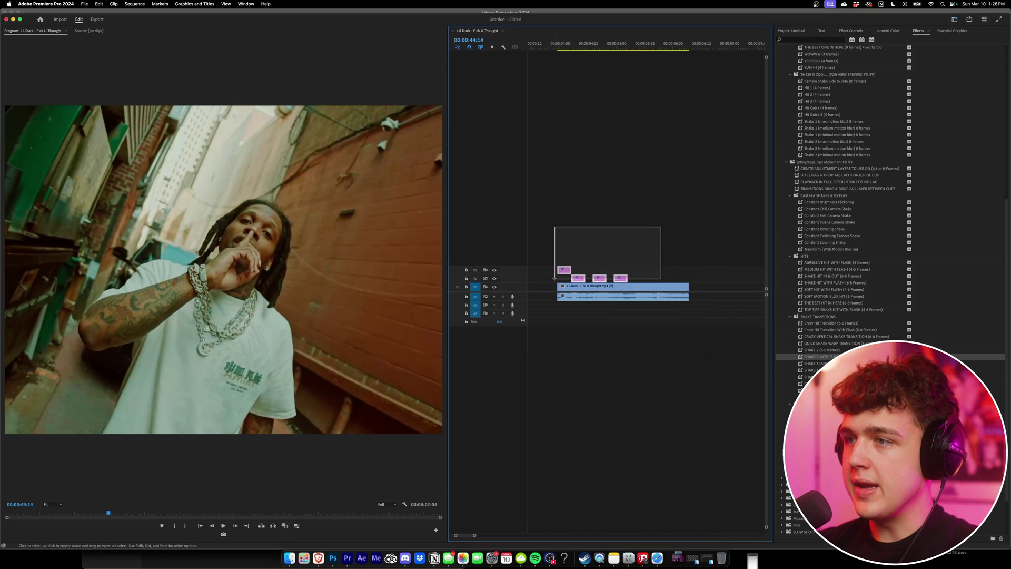
left_click_drag(555, 279, 710, 270)
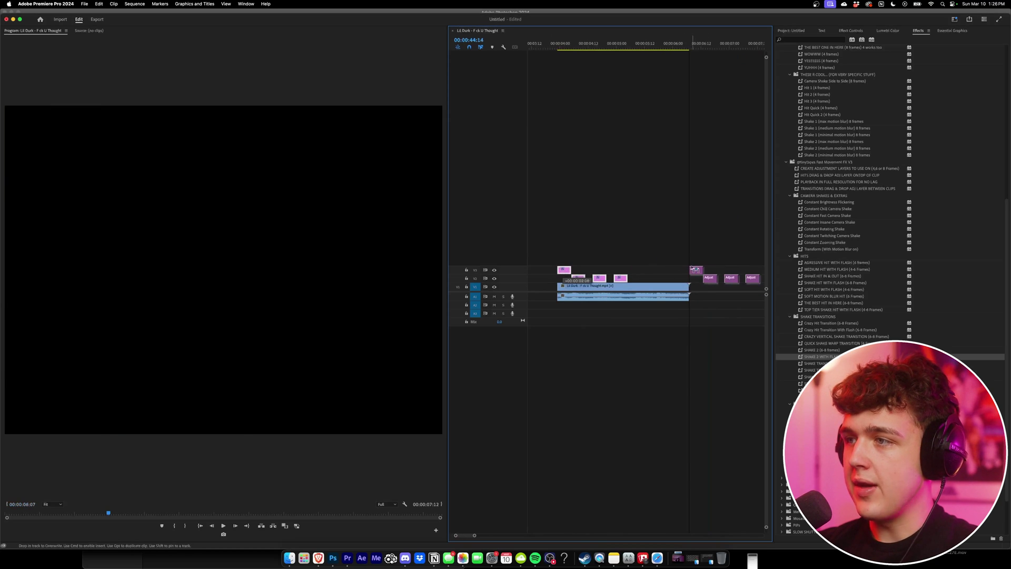
Place the soft hit adjustment layer across the shot change at about 00:00:04:06 and play the transition from the clip's start
left_click_drag(556, 46, 577, 47)
left_click(635, 165)
left_click_drag(695, 261, 573, 280)
left_click(558, 46)
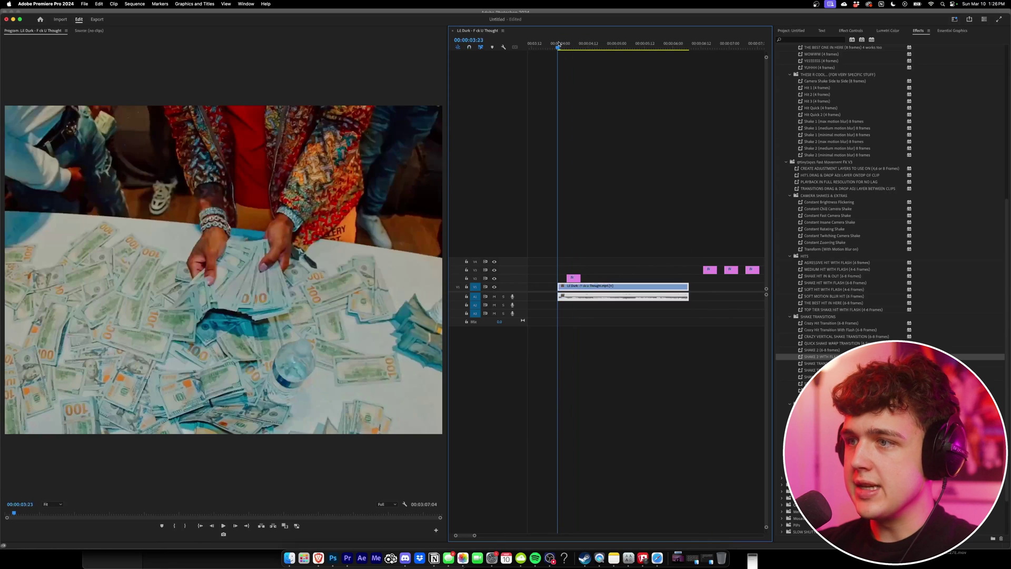
left_click(576, 279)
key("space")
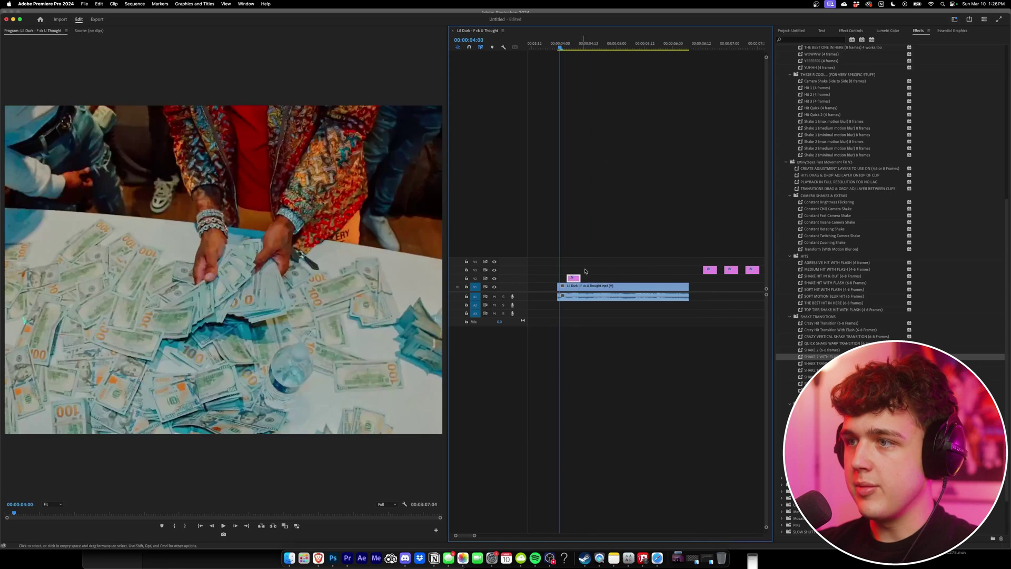
left_click(558, 46)
key("space")
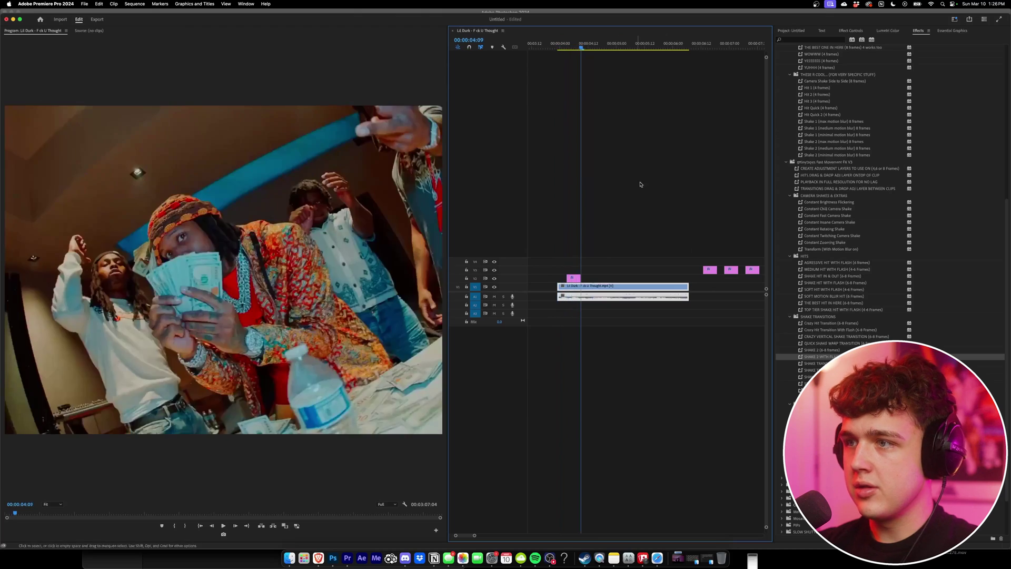
Swap the hard wipe adjustment layer in over the shot change and play the transition from 00:00:04:00
left_click_drag(710, 269, 573, 278)
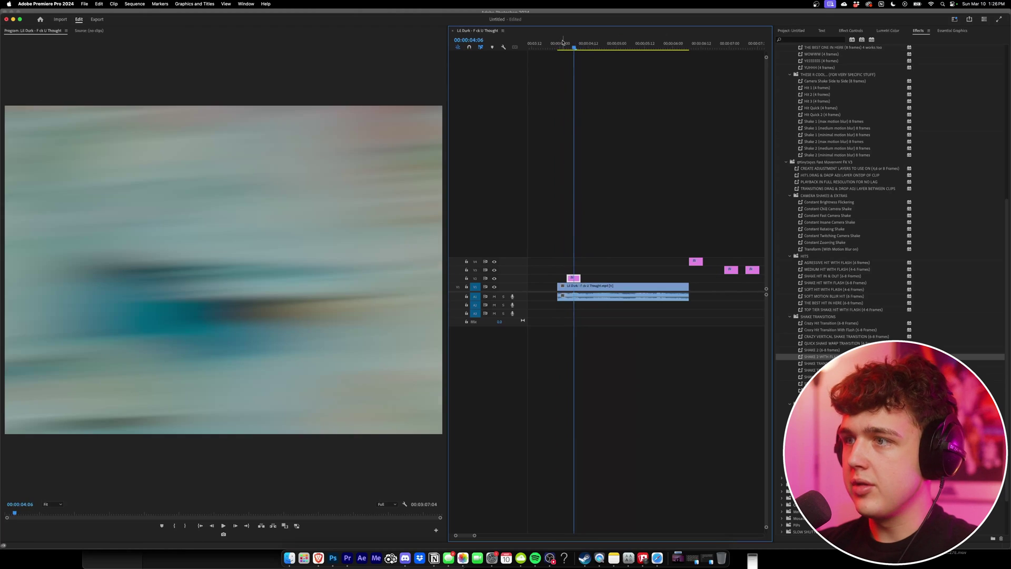
key("space")
left_click(561, 43)
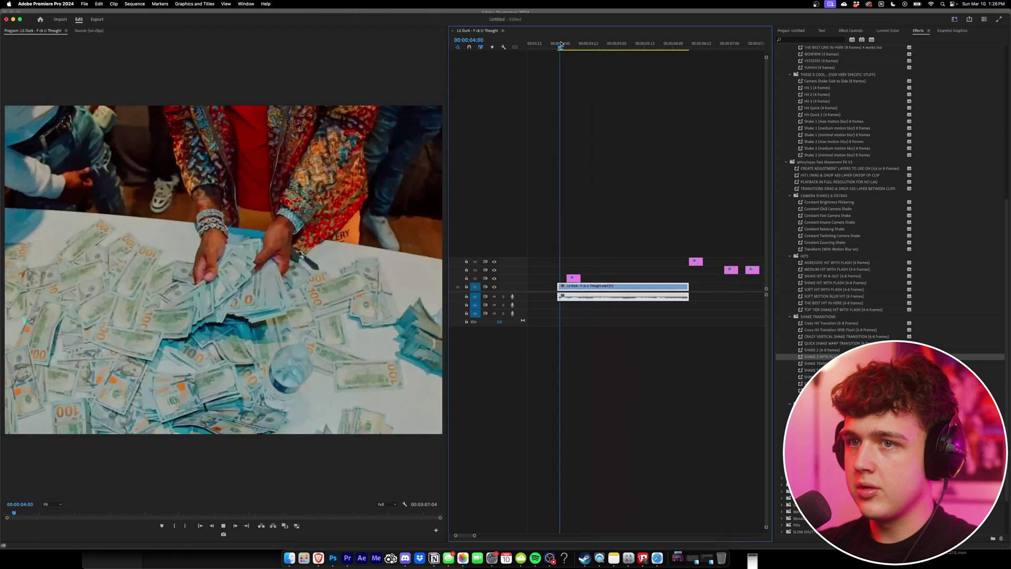
left_click(561, 43)
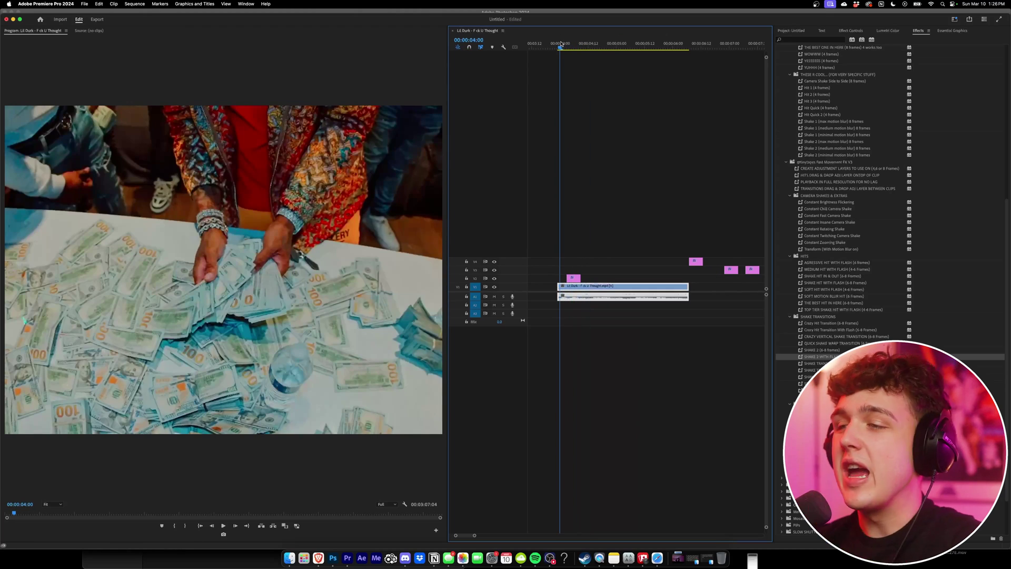
Swap the aggressive hit adjustment layer in over the shot change and play the transition from 00:00:03:23
key("space")
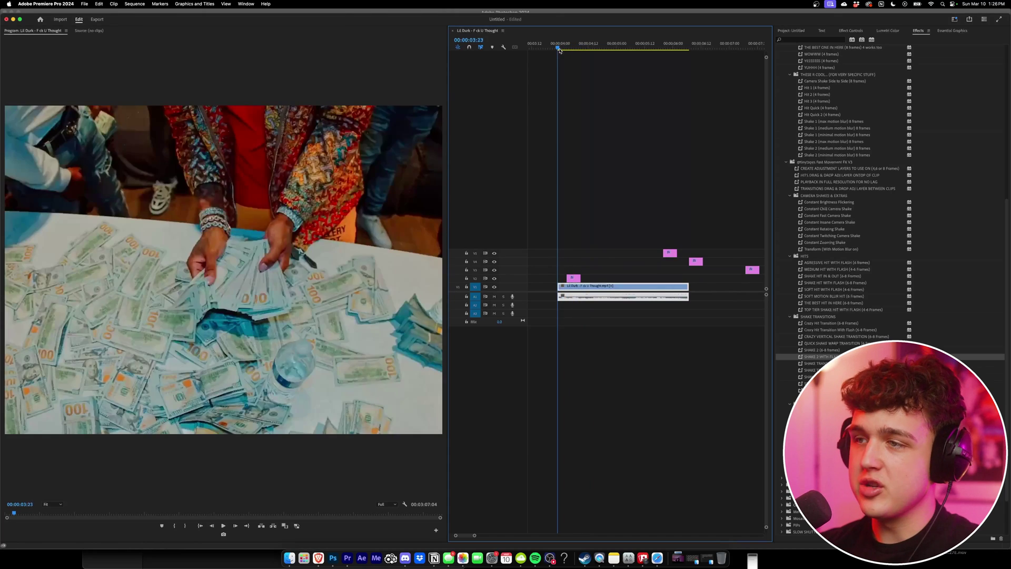
key("space")
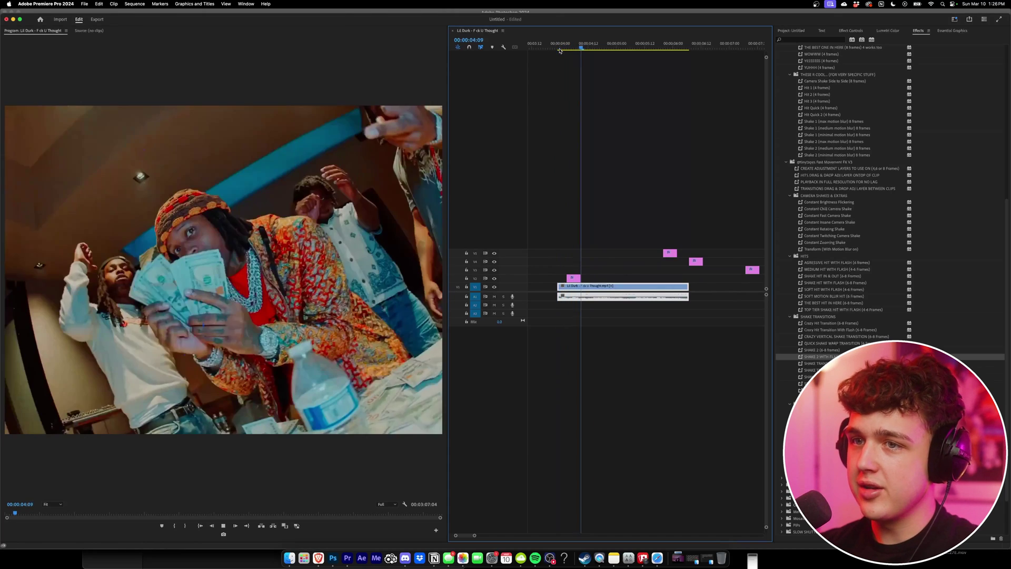
key("space")
Return to the alley clip, place the playhead at 00:00:43:04 and play it without effects
scroll(805, 300, "up", 10)
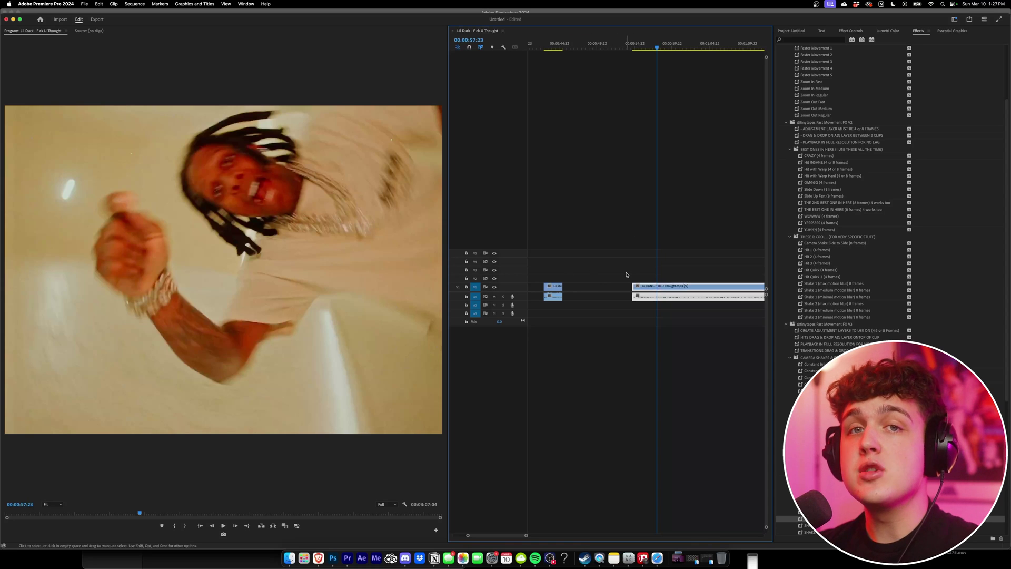
scroll(709, 248, "up", 1)
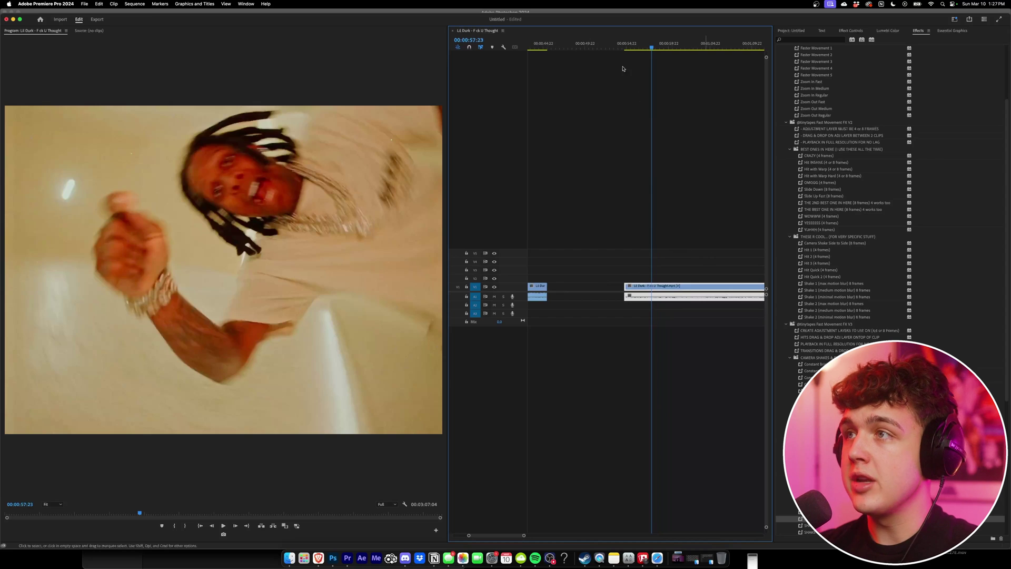
scroll(626, 74, "down", 4)
left_click(563, 44)
scroll(571, 126, "up", 8)
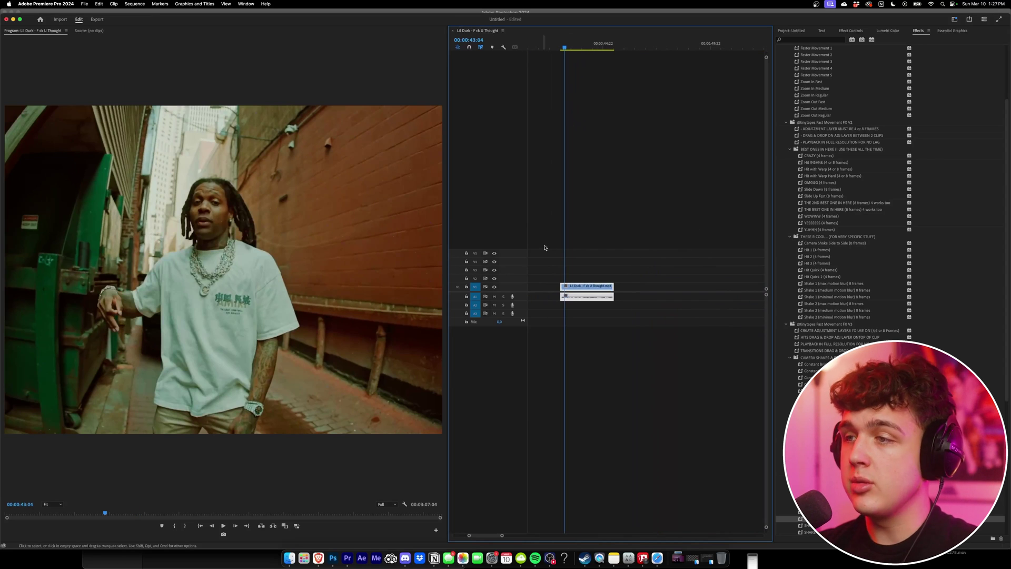
key("space")
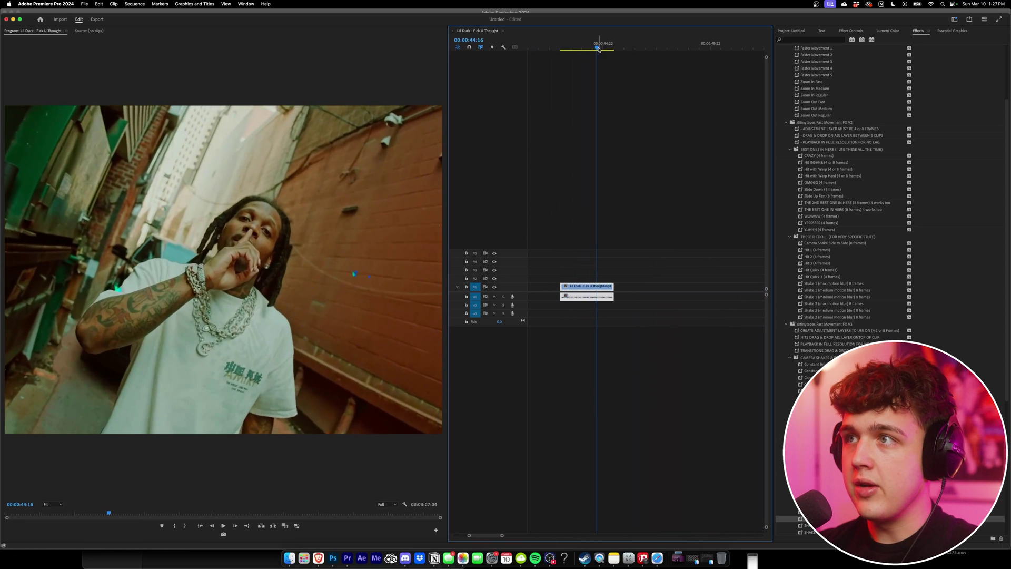
Replay the alley clip from 00:00:43:21 to examine its movement
left_click(582, 43)
left_click_drag(582, 43, 581, 41)
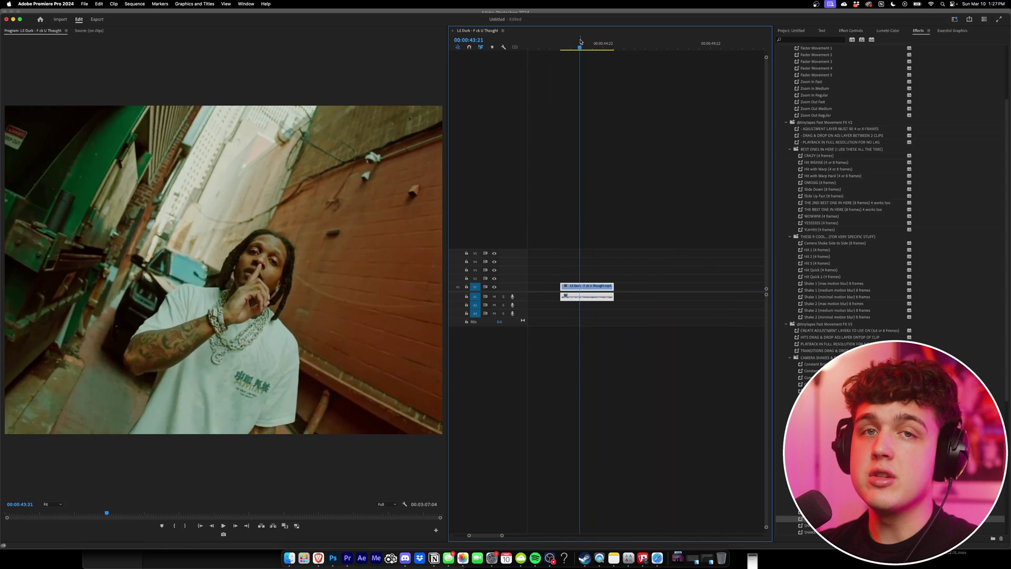
key("space")
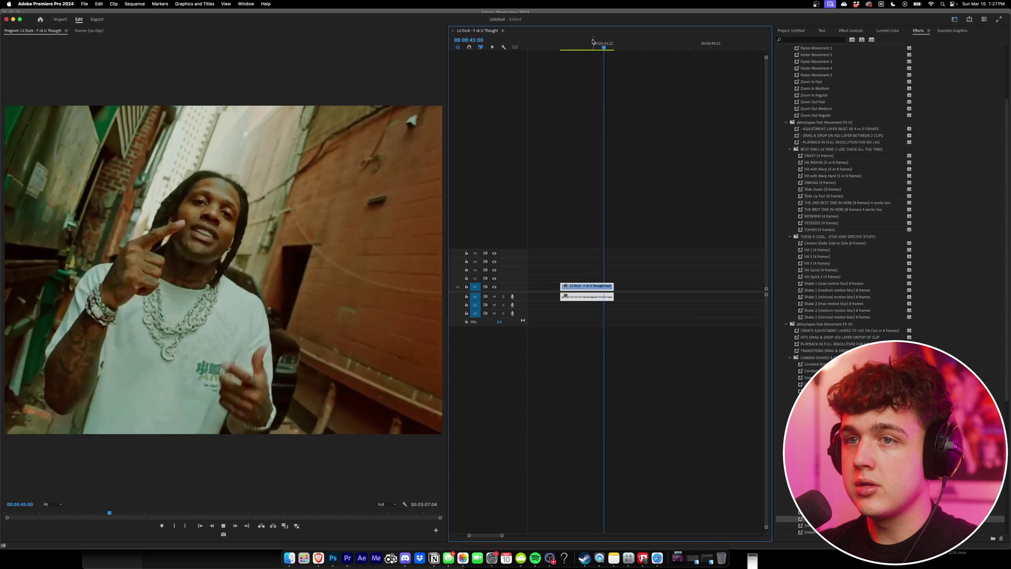
Split the alley clip at about 00:00:43:23, where the performer holds a finger to his lips
left_click_drag(607, 48, 609, 49)
key("space")
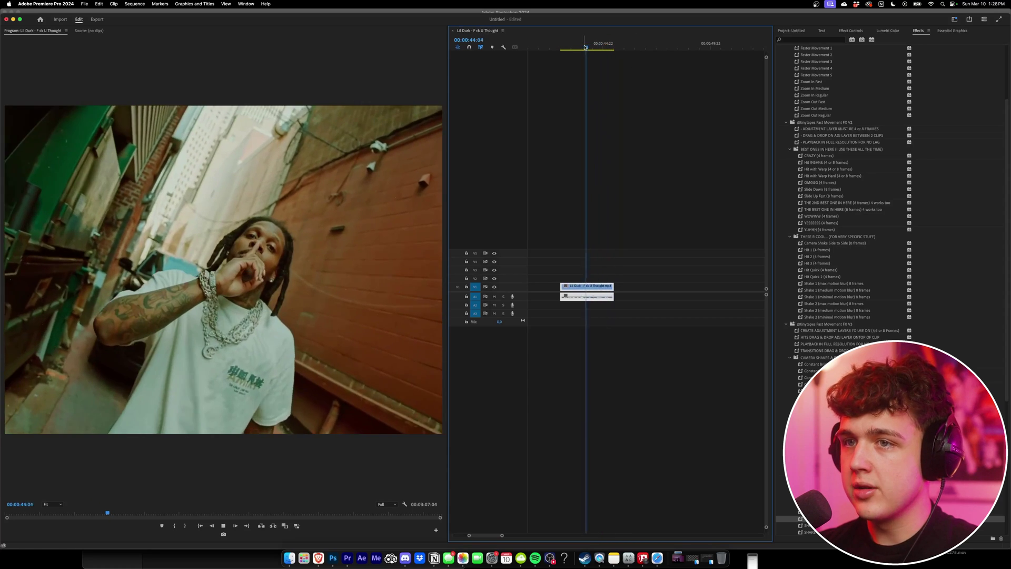
left_click(570, 47)
scroll(590, 138, "up", 5)
left_click_drag(587, 49, 608, 56)
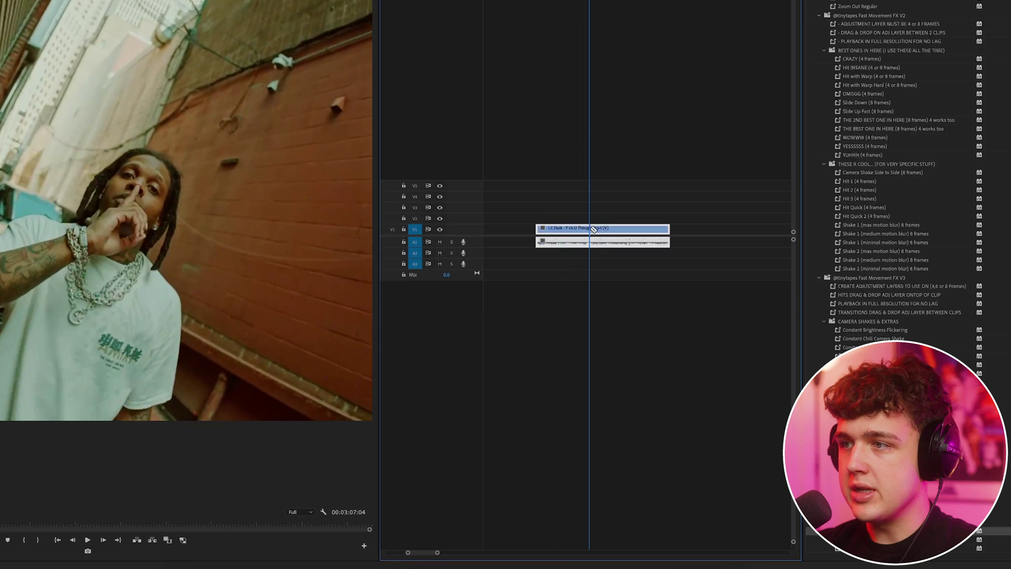
key("super+k")
Slow the part after the cut to 50% speed with Optical Flow time interpolation
right_click(635, 287)
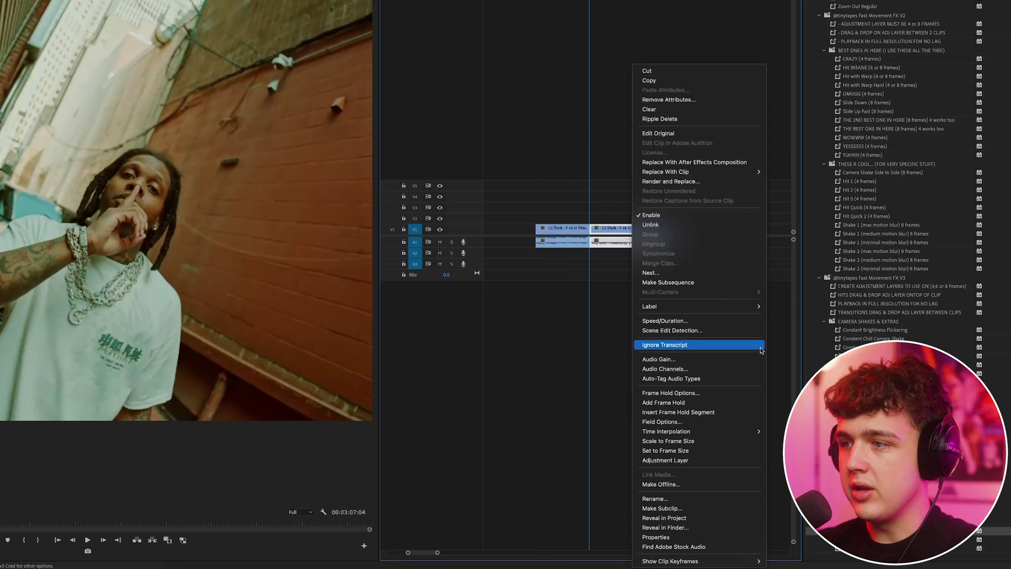
left_click(680, 321)
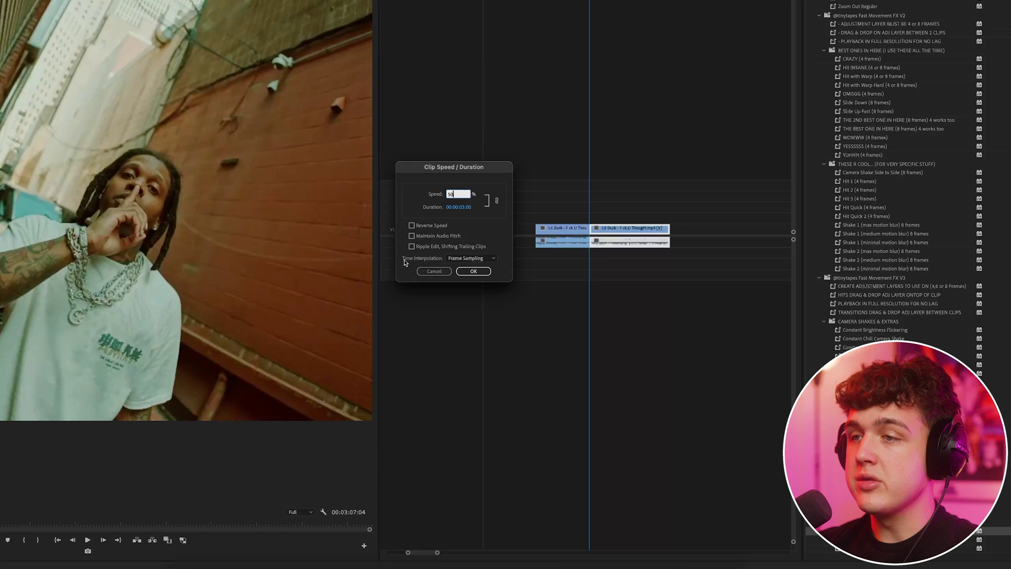
left_click(461, 258)
left_click(481, 287)
left_click(474, 271)
Play the slowed alley segment from around 00:00:43:23 to check the slow motion
key("space")
left_click(613, 50)
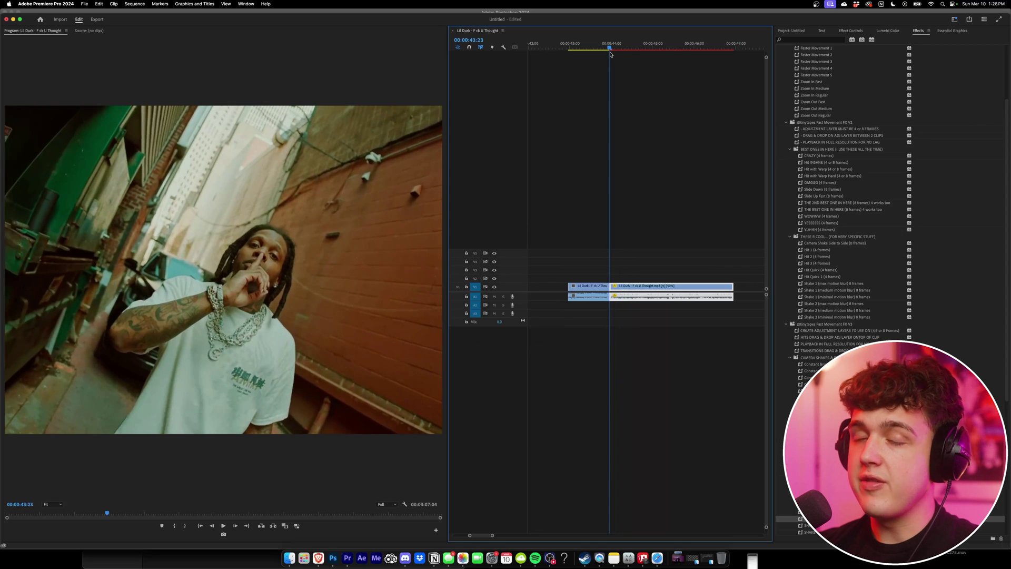
key("space")
left_click(612, 50)
key("space")
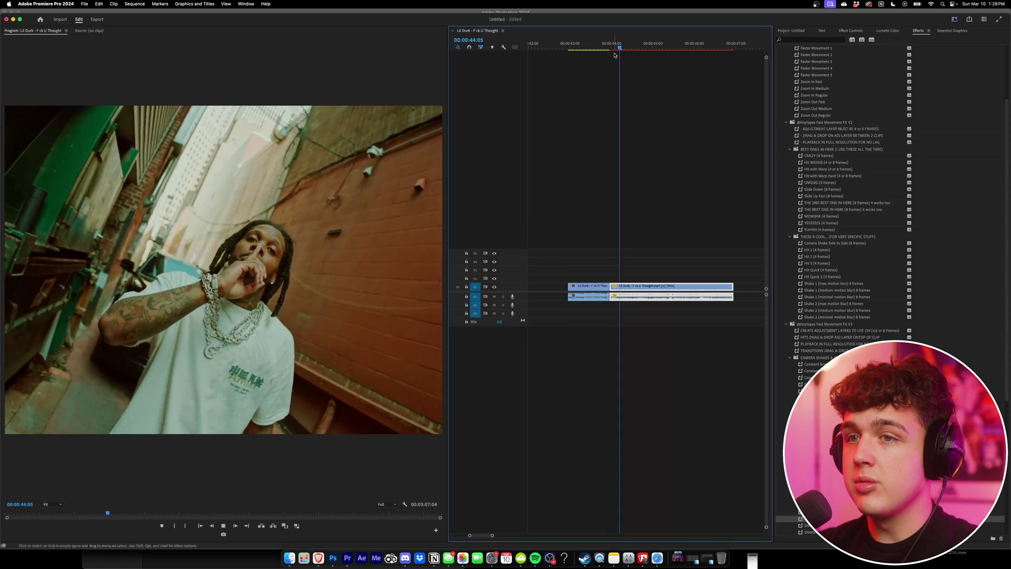
Split the slowed alley segment at 00:00:45:14 and set the speed of the part after the cut to 100%
left_click(679, 51)
key("super+k")
right_click(706, 287)
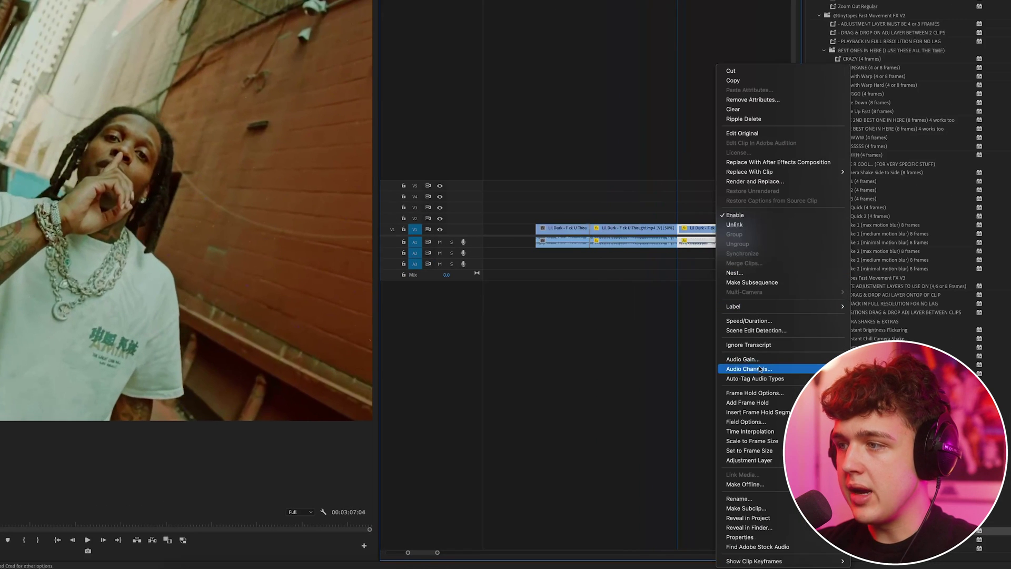
left_click(759, 321)
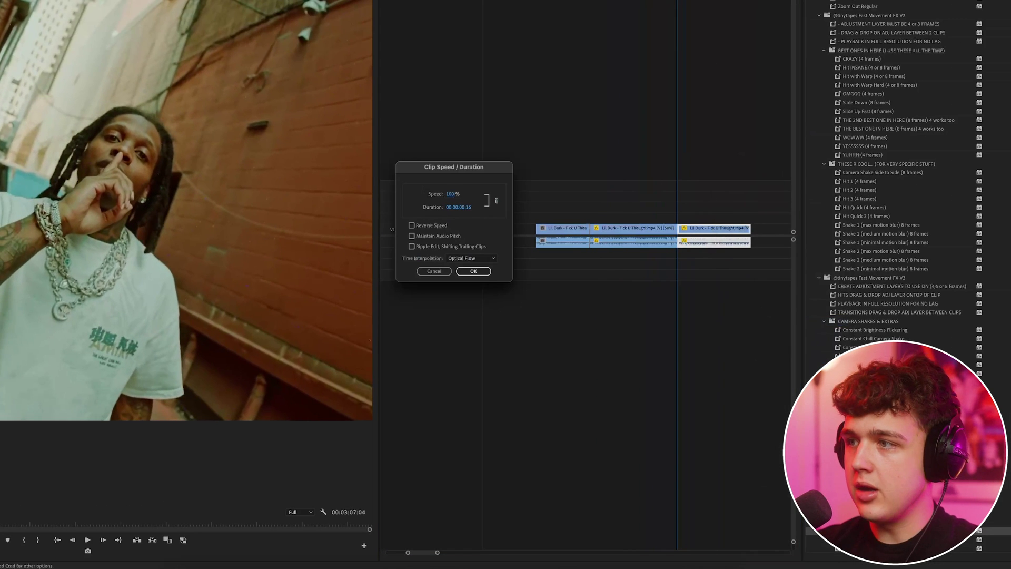
type("200")
key("Return")
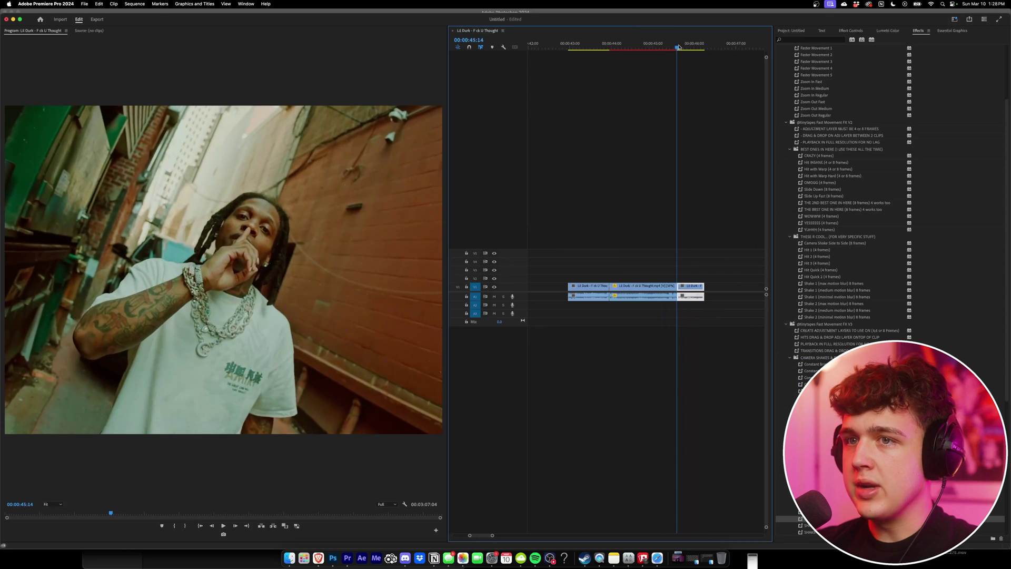
Split the last alley segment at 00:00:45:23 and slow the part after the cut to 50% with Optical Flow
left_click_drag(679, 46, 695, 48)
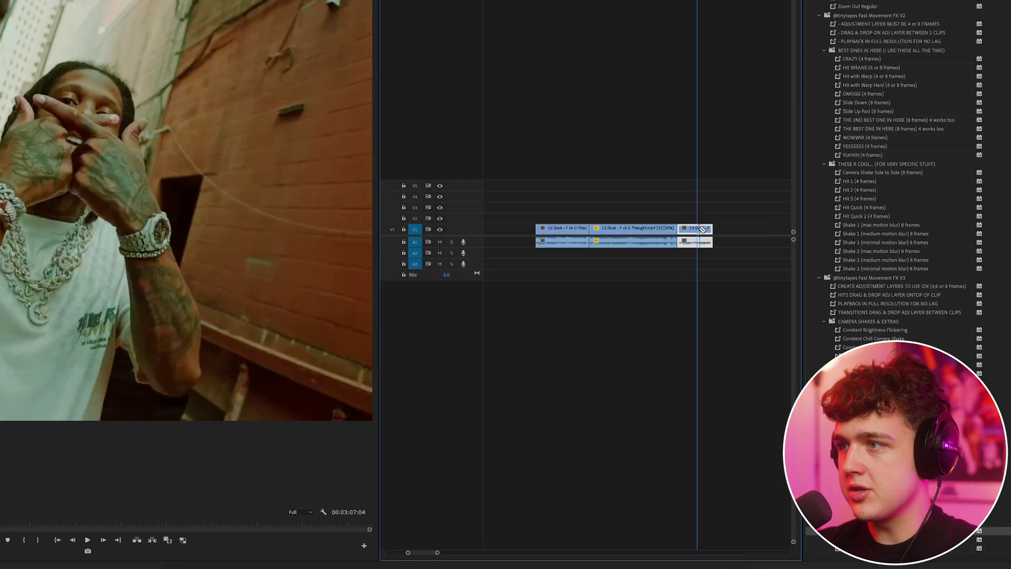
key("super+k")
right_click(706, 233)
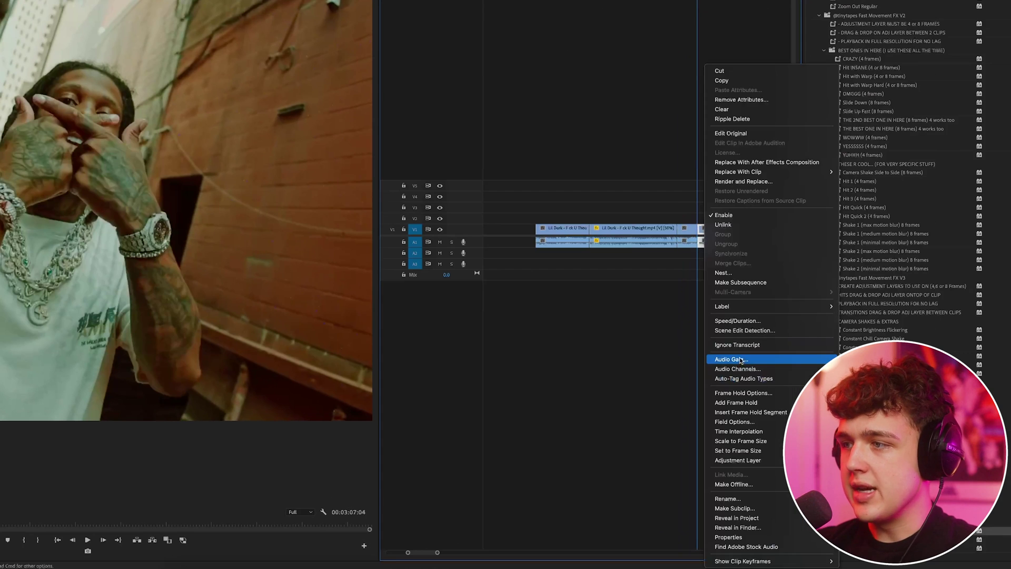
left_click(739, 324)
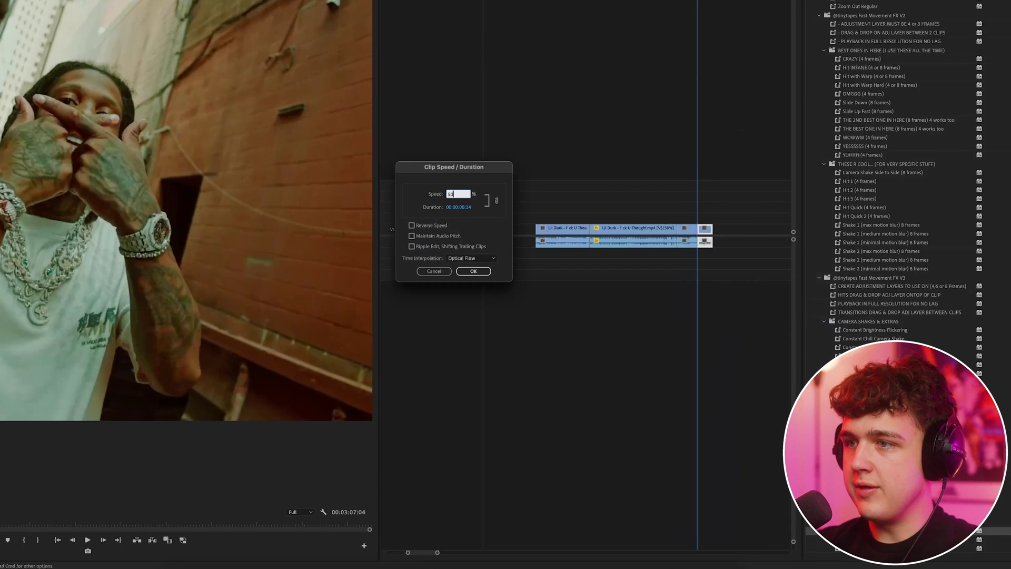
left_click(474, 271)
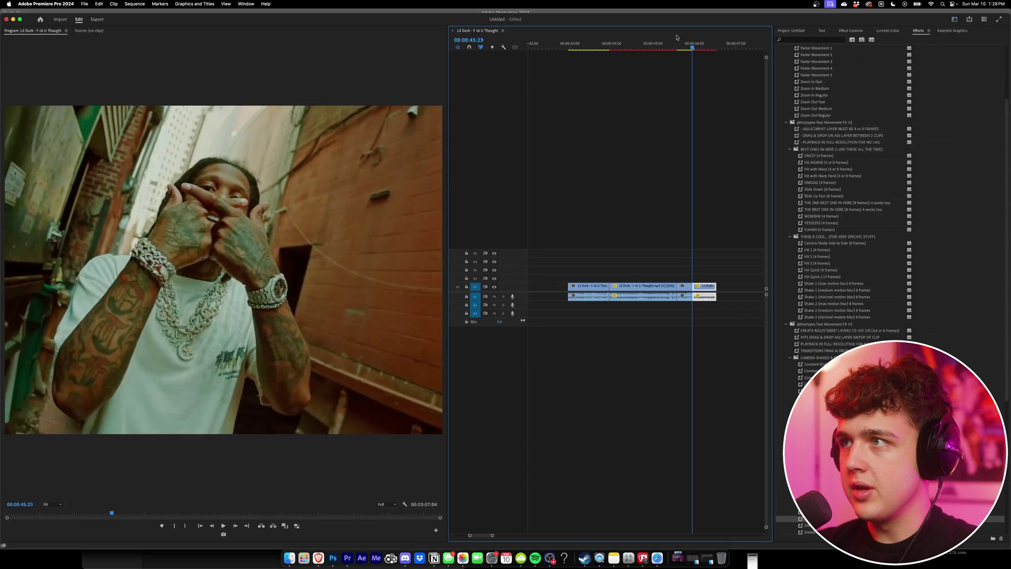
Play the alley clip from before the last two cuts to check the speed changes
left_click(670, 44)
key("space")
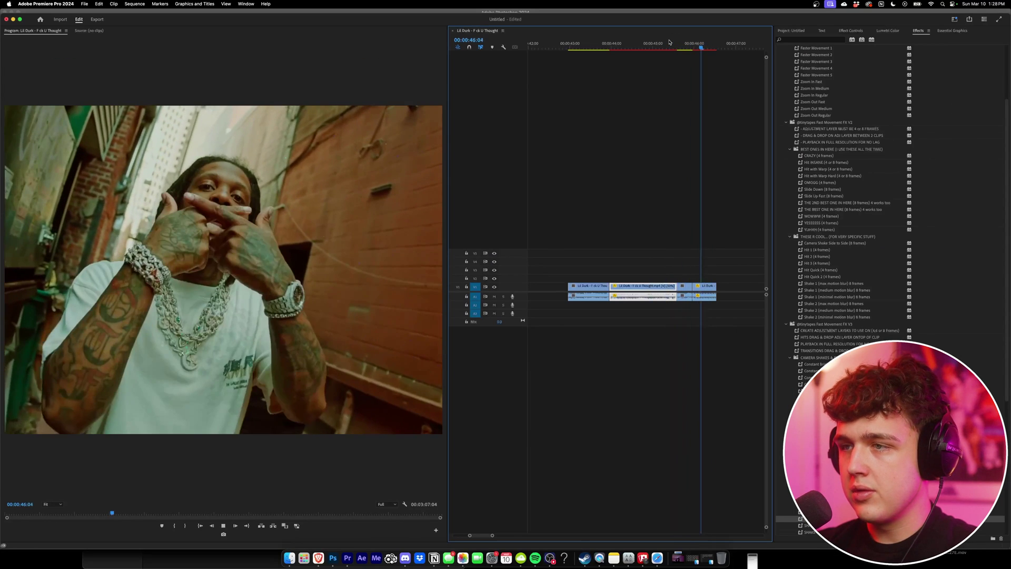
key("space")
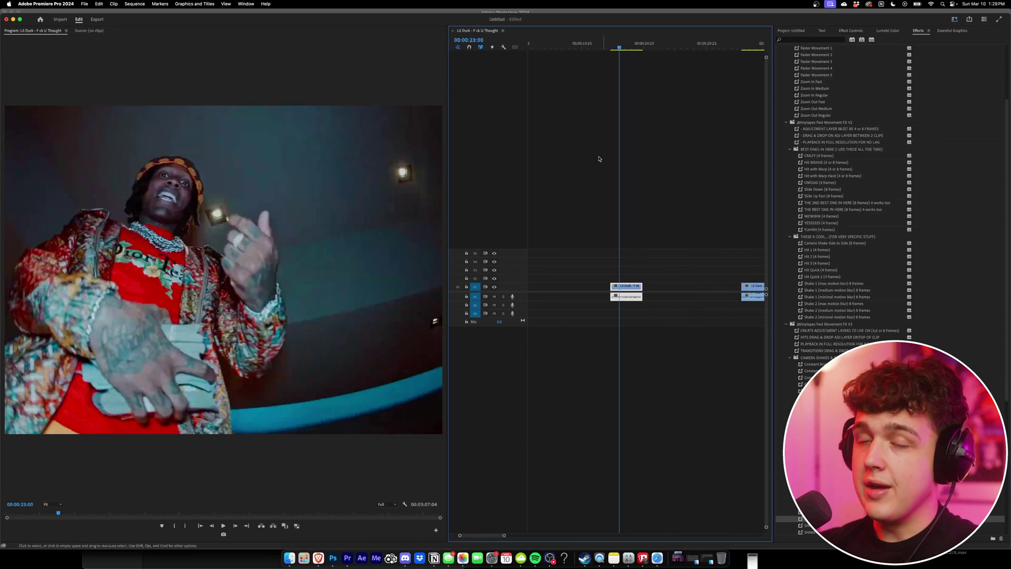
Play the red-shirt clip from 00:00:23:00 and scrub back through its start to examine the movement
scroll(624, 183, "up", 1)
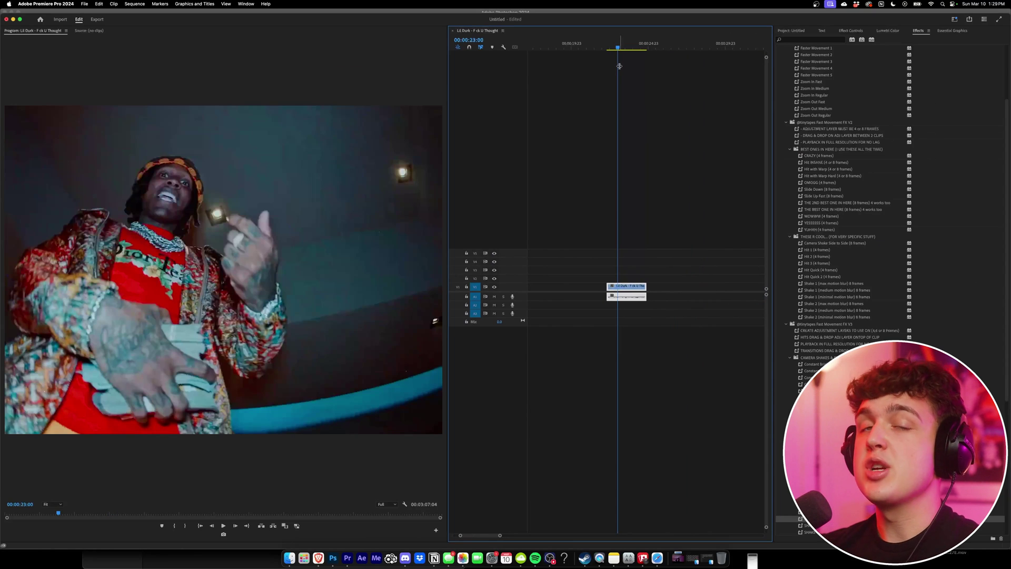
scroll(654, 142, "up", 2)
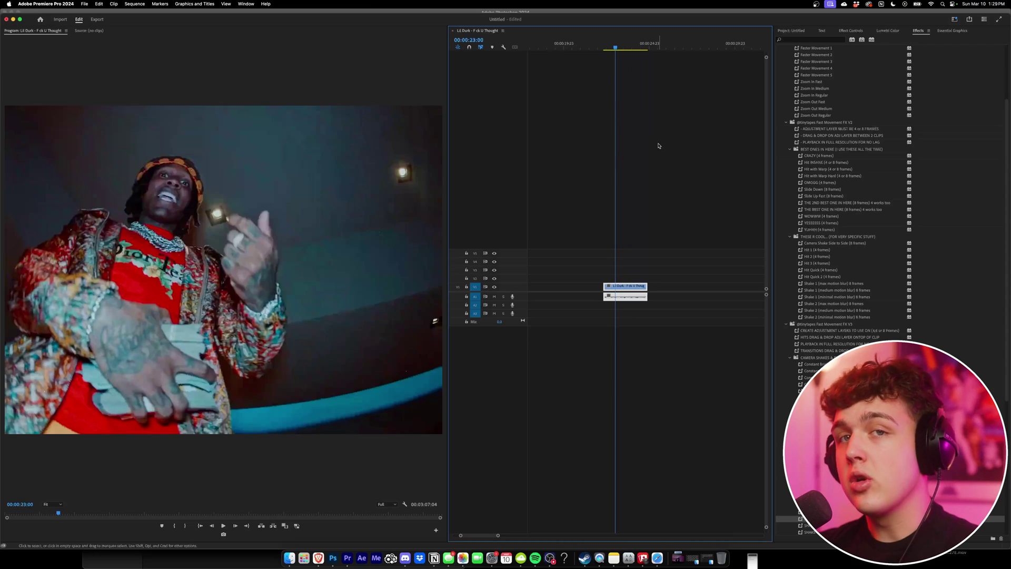
key("space")
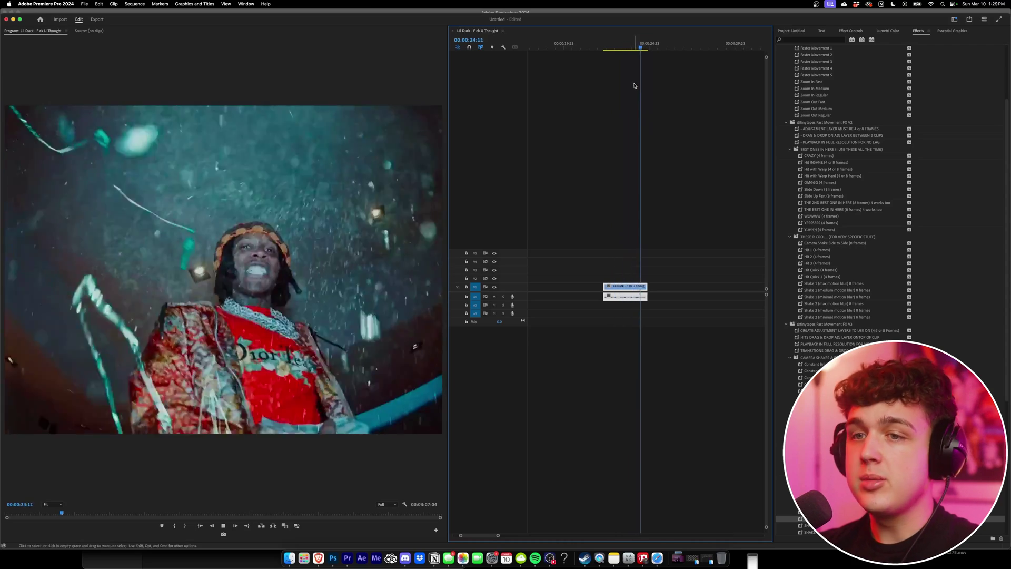
left_click_drag(626, 45, 617, 45)
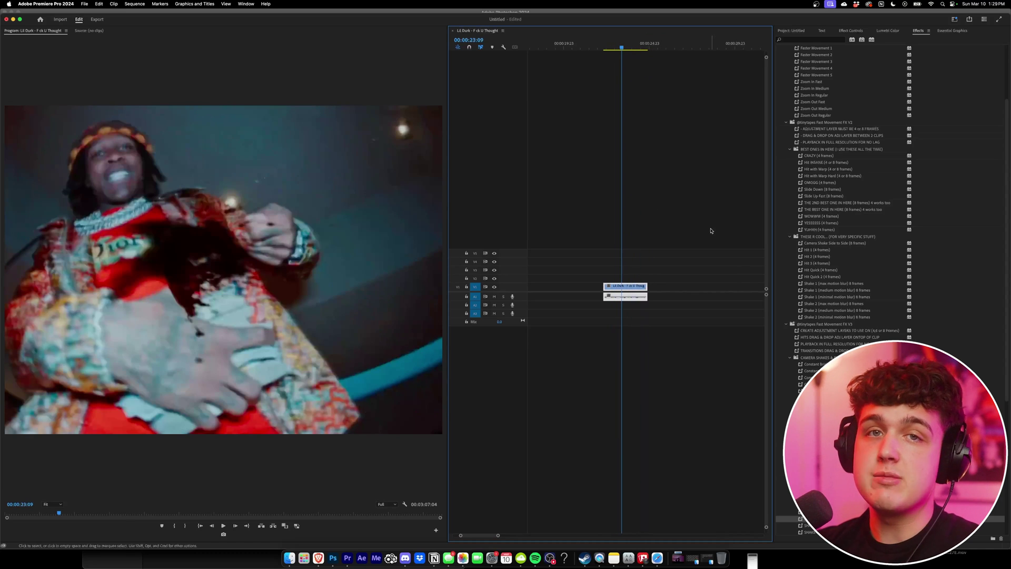
Place another hit adjustment layer on V2 just before the one over the red-shirt clip and preview the result
key("minus")
key("minus")
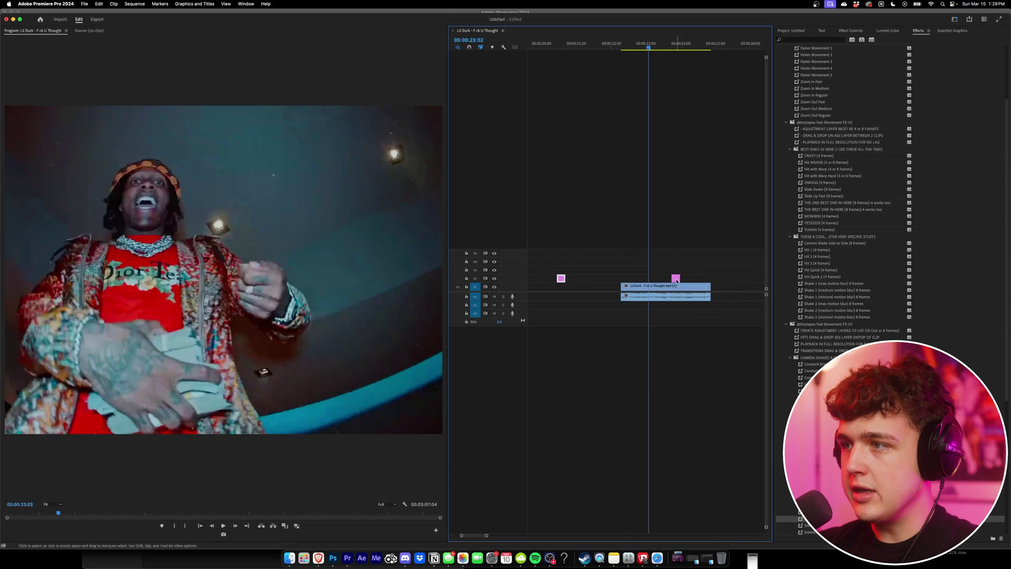
left_click_drag(676, 281, 663, 281)
key("space")
key("space")
left_click_drag(644, 46, 667, 49)
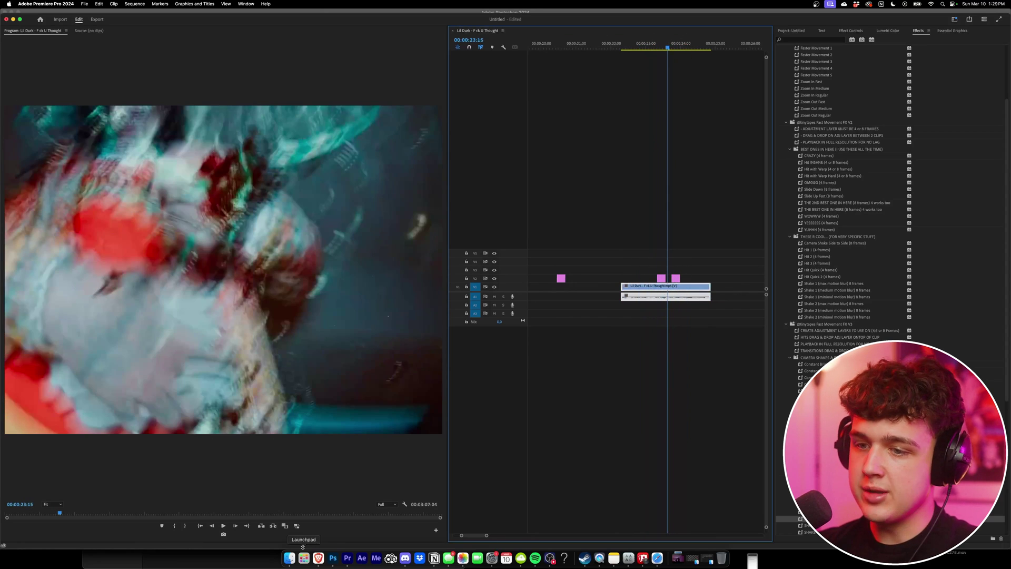
Search YouTube in the browser for "glass breaking overlay" and preview the "Glass Smash ● Free Overlay Stock Footage" video
left_click(319, 558)
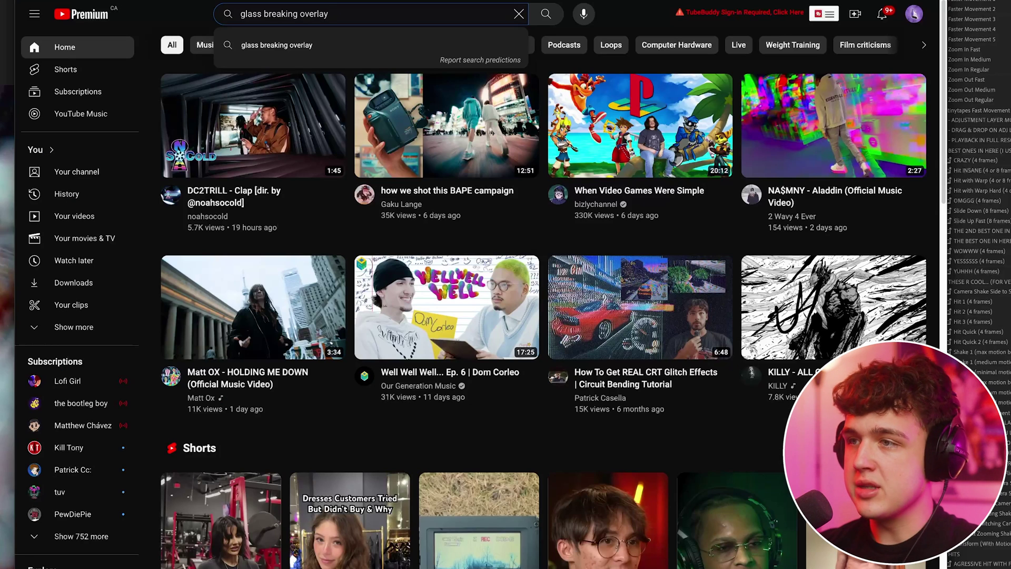
key("Return")
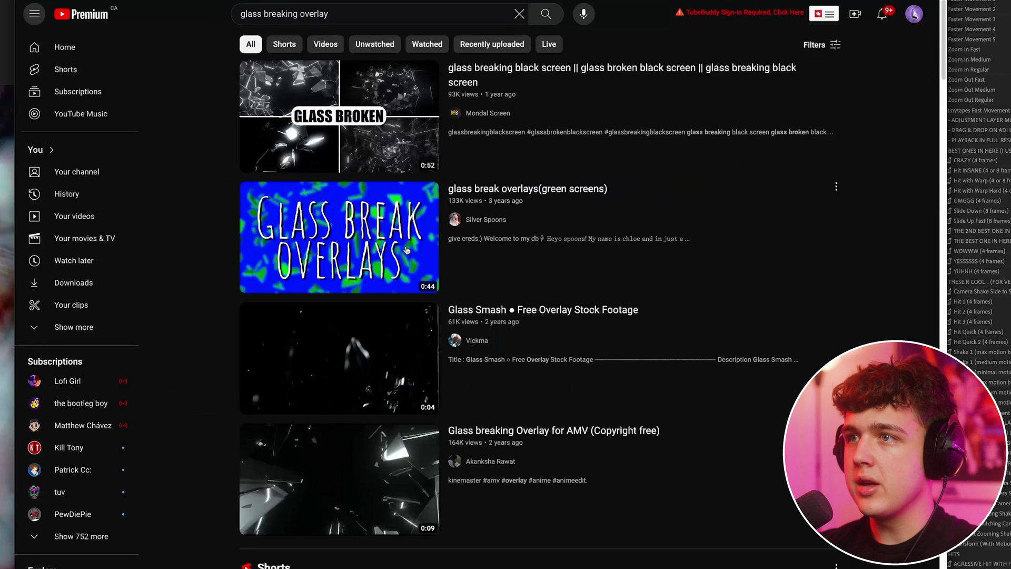
mouse_move(352, 119)
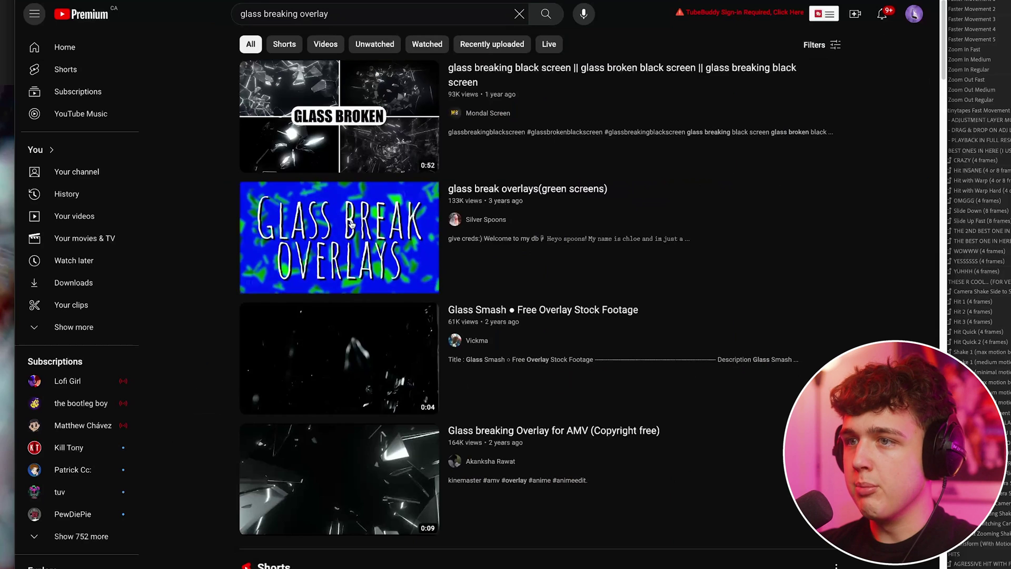
mouse_move(363, 347)
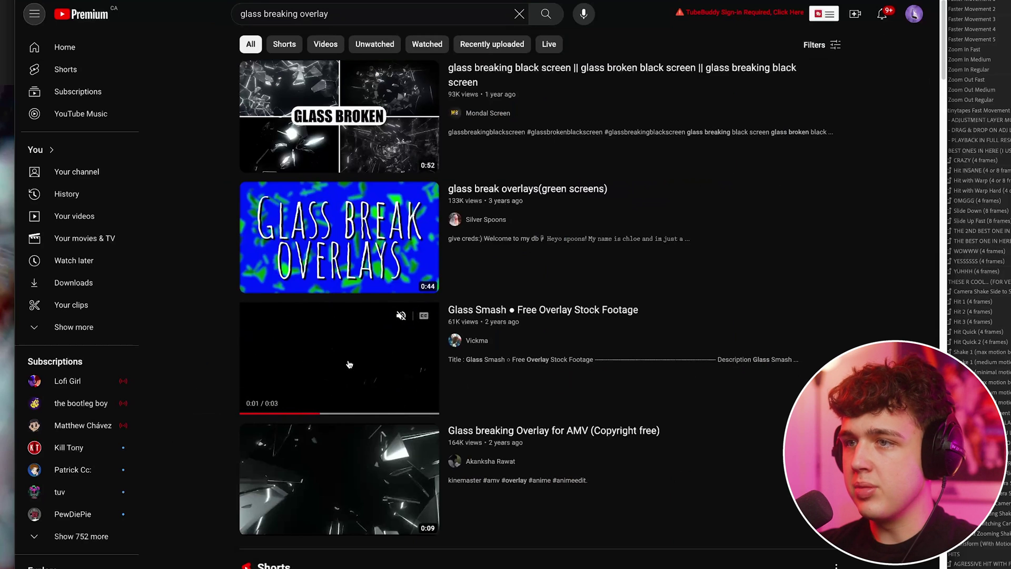
left_click(363, 350)
left_click(417, 388)
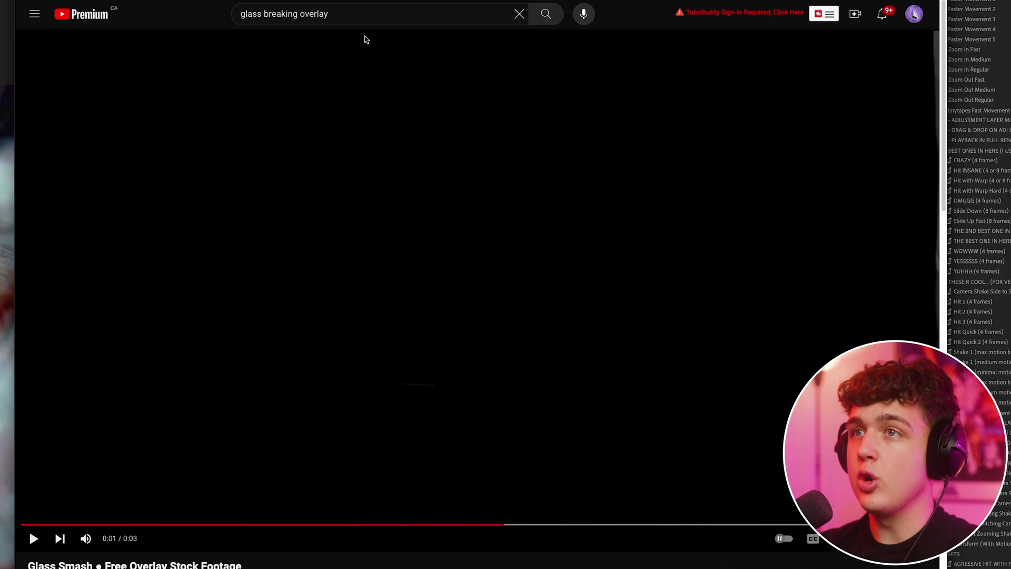
Return to Premiere Pro, place the Glass Smash overlay on V3 above the red-shirt clip, and delete its unlinked audio
key("super+Tab")
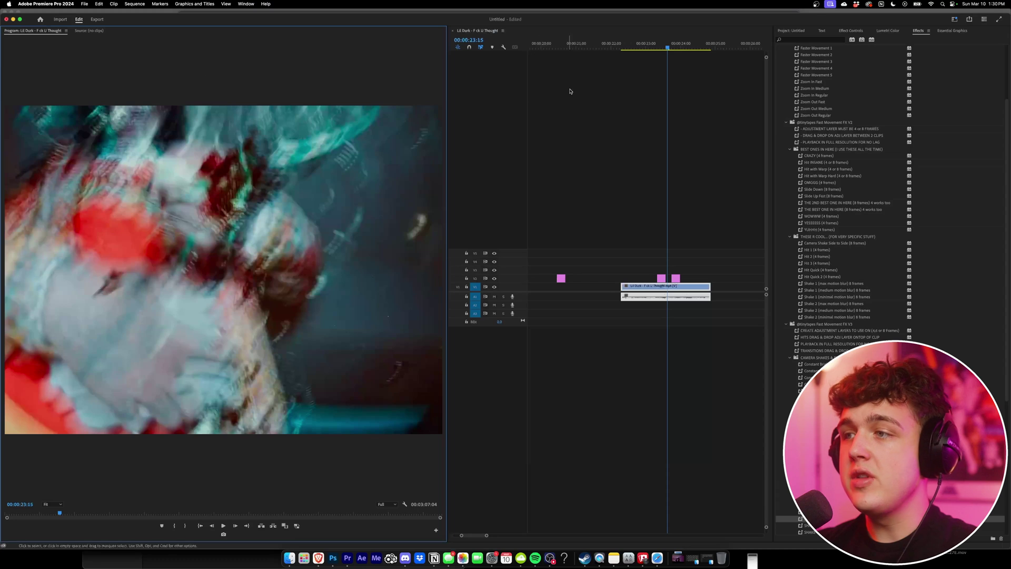
left_click(660, 47)
left_click_drag(659, 46, 686, 273)
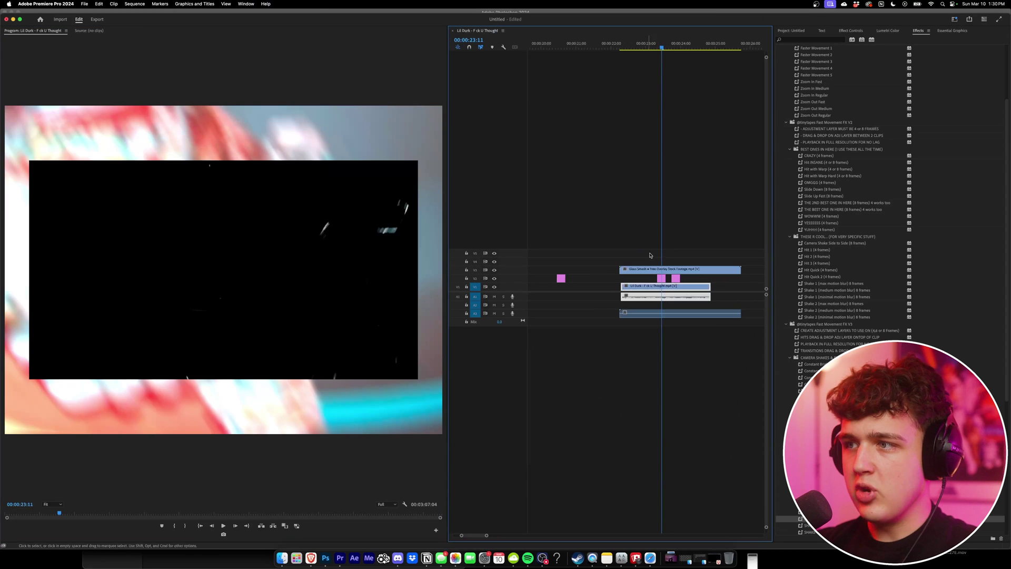
right_click(701, 272)
left_click(711, 282)
left_click_drag(685, 314, 706, 306)
key("Delete")
Set the Glass Smash overlay's blend mode to Screen
left_click(682, 271)
left_click(857, 31)
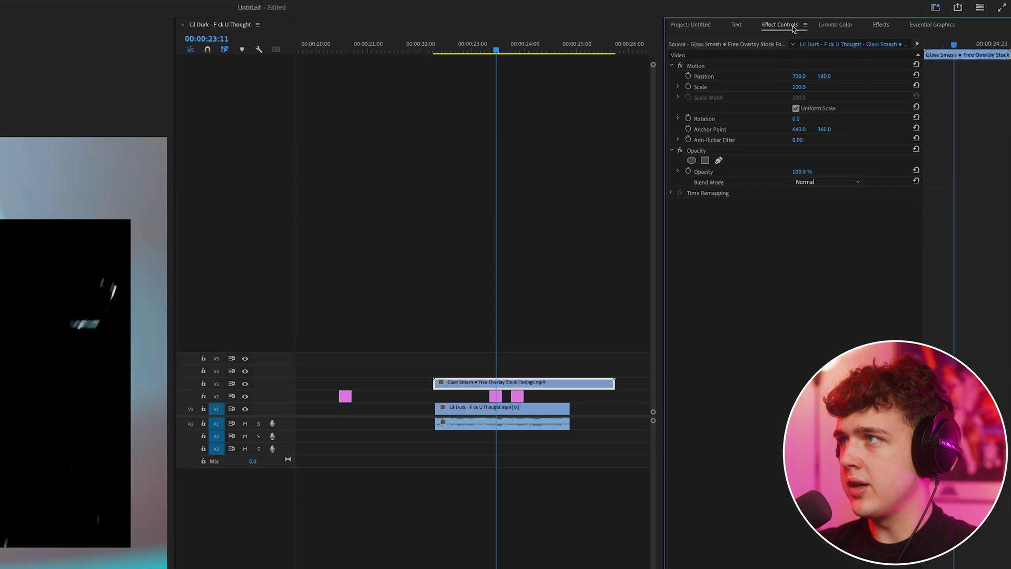
left_click(819, 181)
left_click(835, 271)
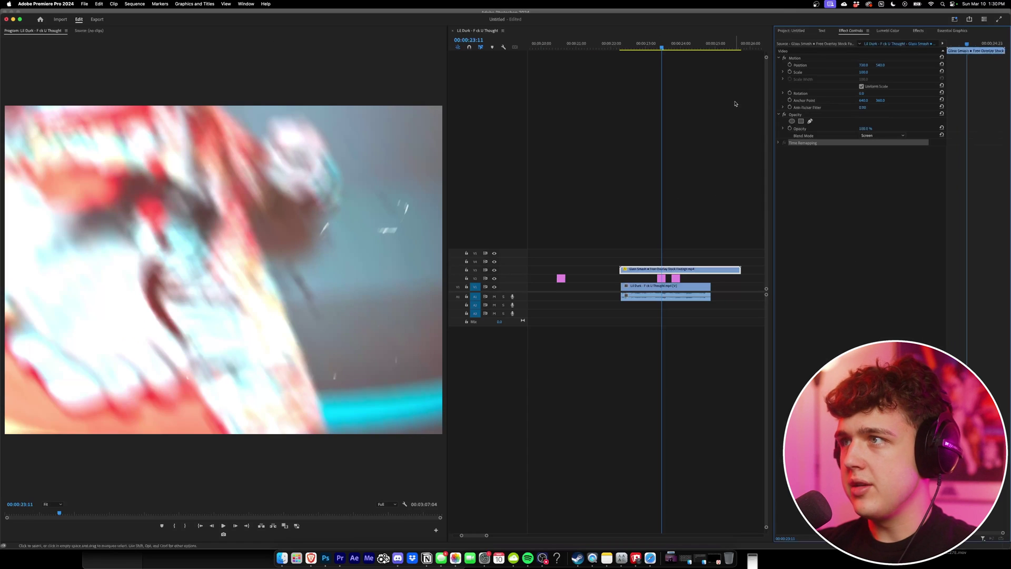
left_click(738, 105)
key("space")
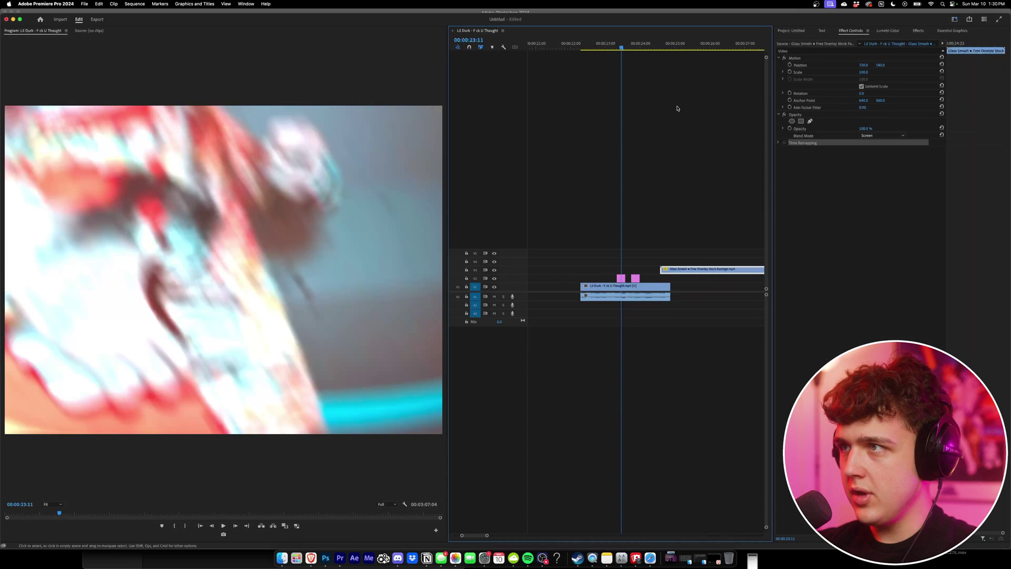
Scale the glass overlay up to fill the frame and move it to V2 over the staircase clip
left_click_drag(864, 74, 890, 74)
key("minus")
key("minus")
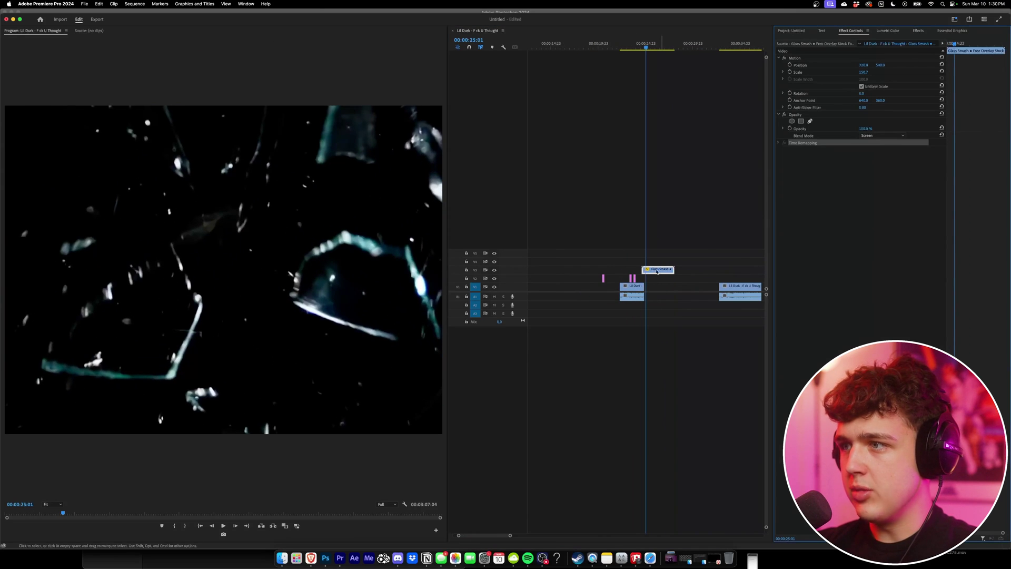
scroll(657, 273, "down", 1)
left_click_drag(657, 273, 722, 278)
Play the staircase clip with the glass overlay to judge the overlay's timing
left_click(710, 46)
key("space")
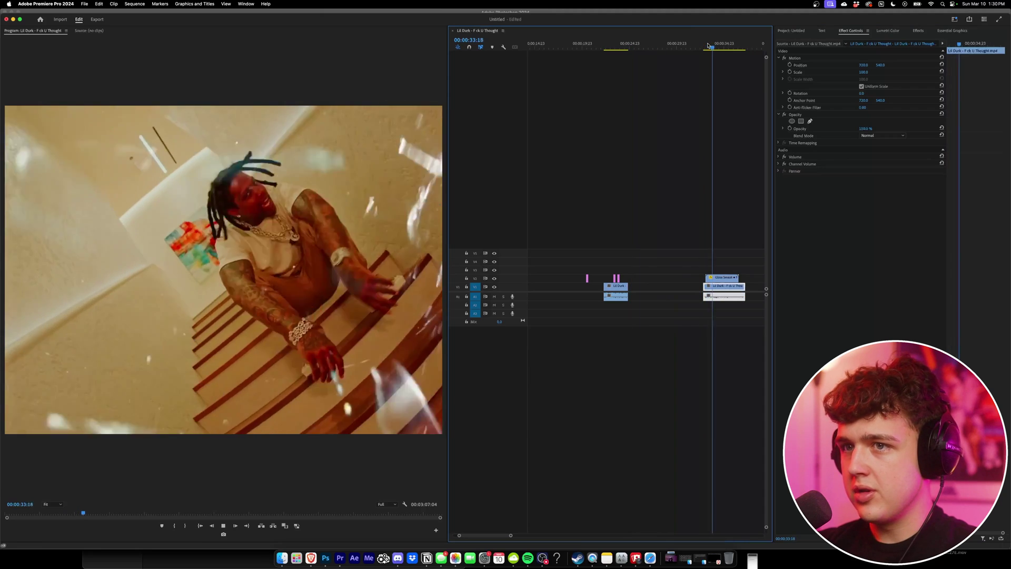
key("space")
Set the glass overlay's speed to 150% and replay the start of the staircase clip
key("equal")
left_click(724, 278)
right_click(724, 278)
left_click(738, 409)
type("150")
key("Return")
left_click(701, 40)
key("space")
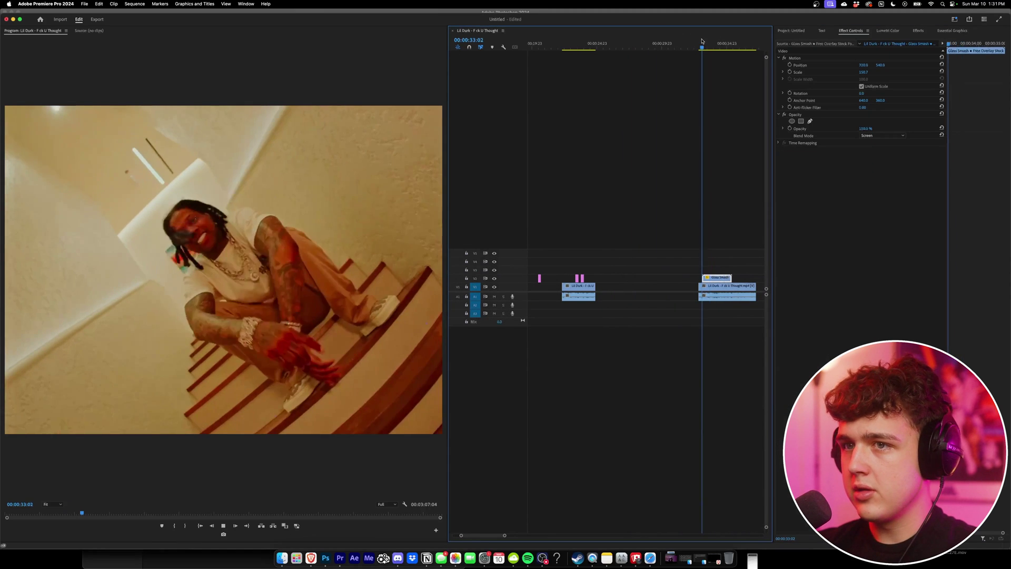
Move the glass overlay up to V3 and place copies of the short adjustment layers beneath it on V2 over the staircase clip
left_click_drag(717, 277, 717, 269)
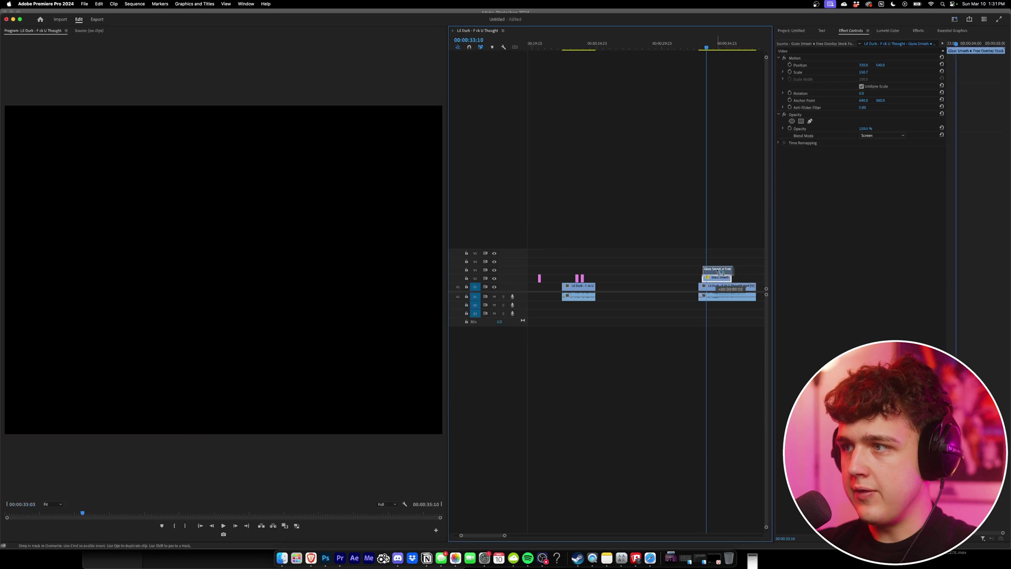
left_click_drag(563, 268, 668, 279)
key("=")
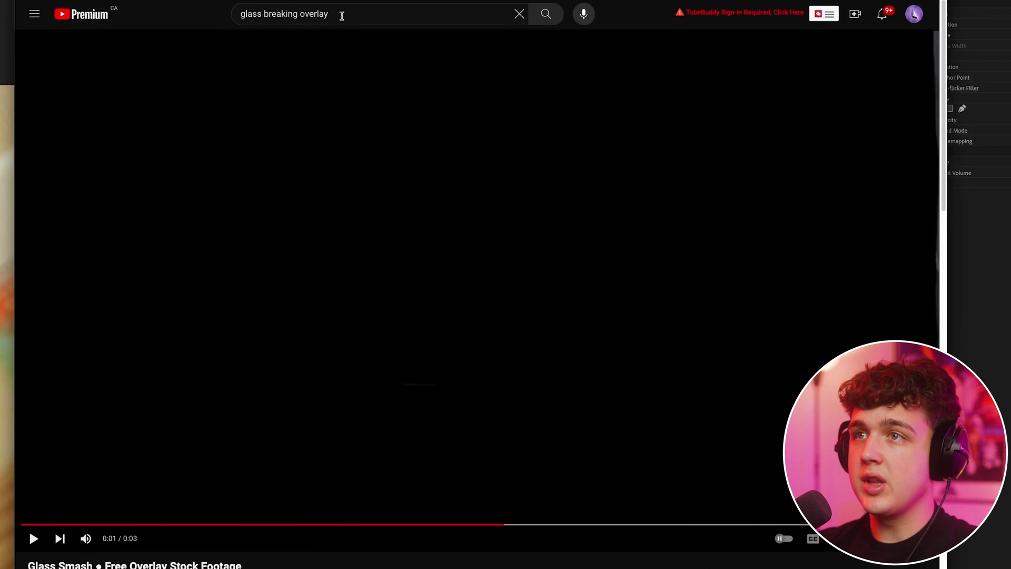
Search YouTube for "blood splatter overlay" and look through the resulting overlay videos
triple_click(342, 16)
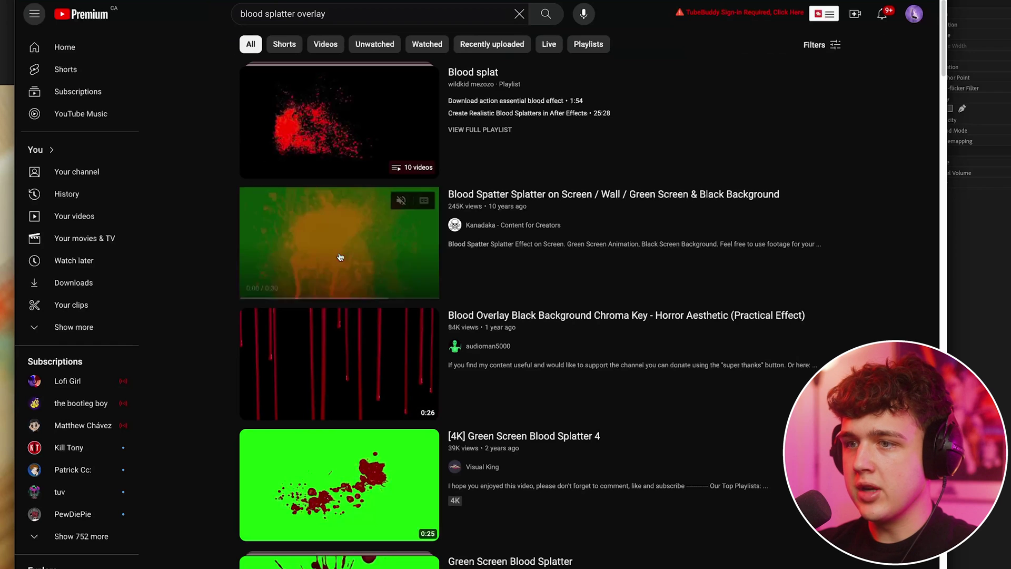
scroll(368, 364, "down", 3)
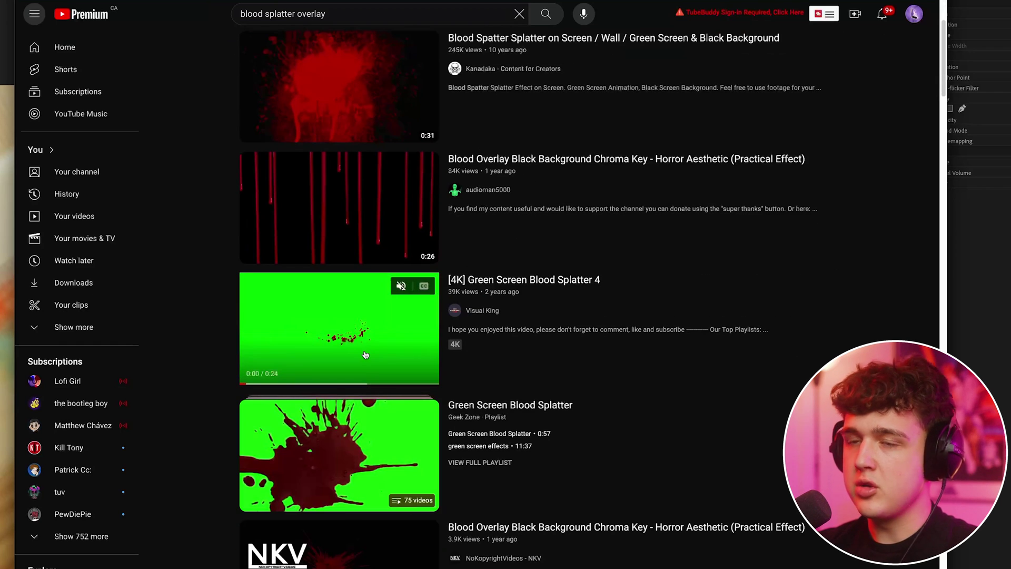
scroll(366, 343, "up", 3)
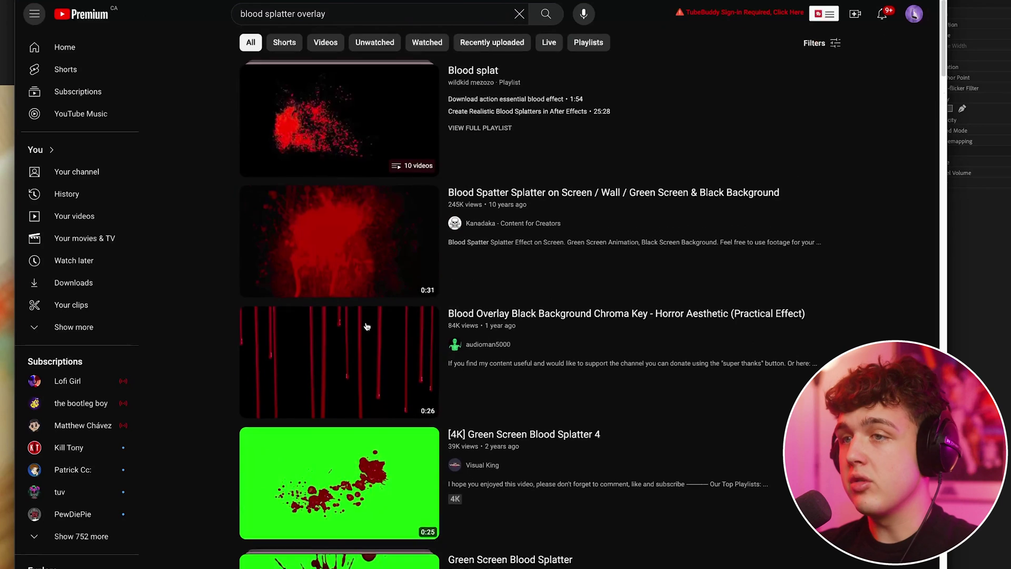
triple_click(348, 14)
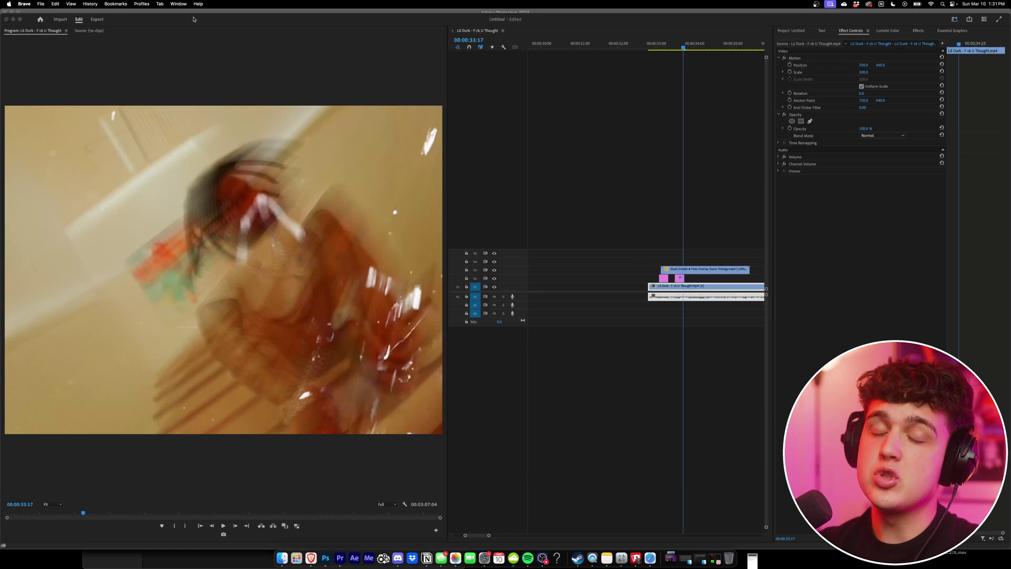
Play the store clip through its fast camera move, then step back frame by frame to 00:00:56:11
key("minus")
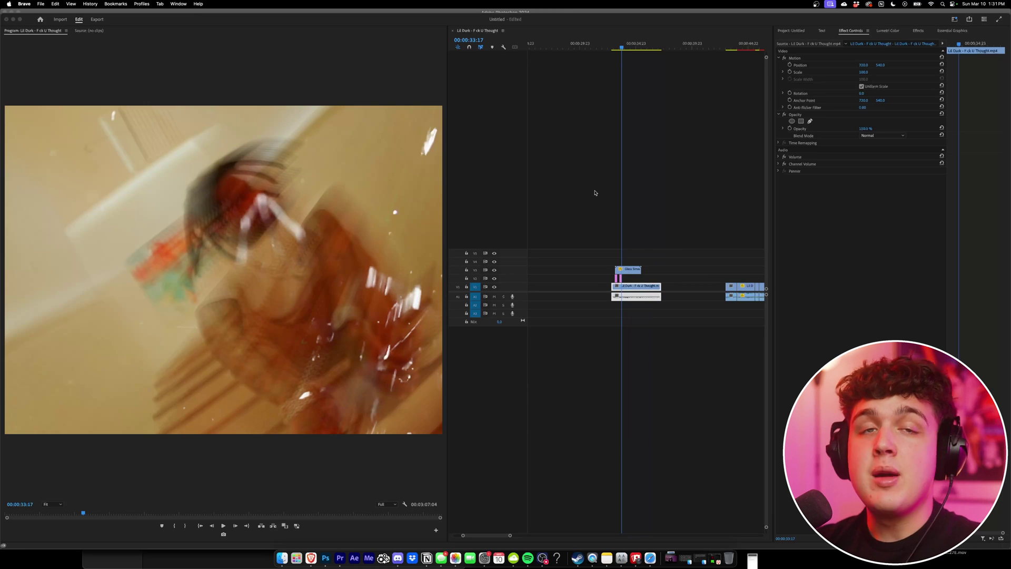
scroll(632, 176, "right", 3)
left_click(683, 60)
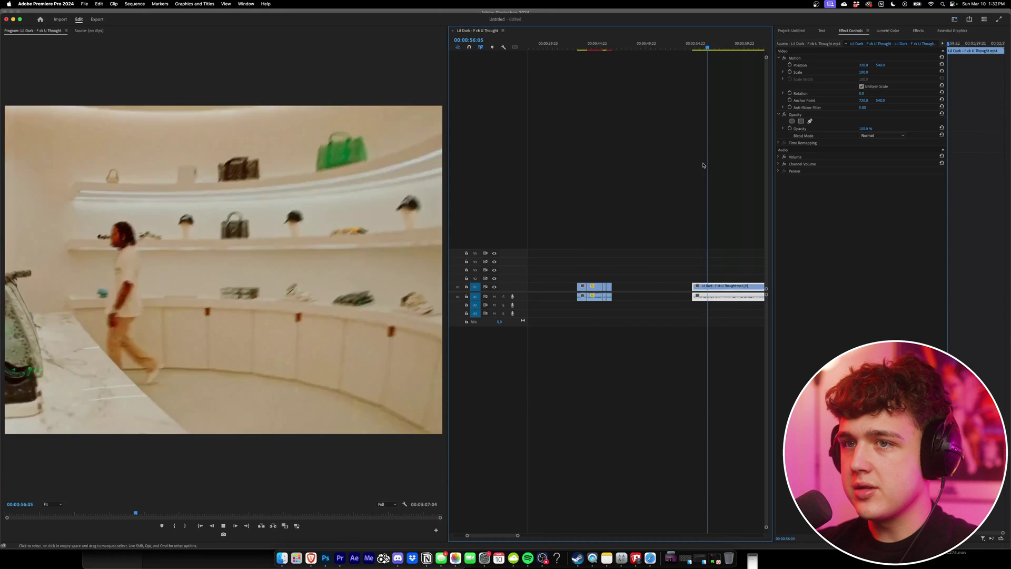
key("space")
key("Left")
key("Left")
key("Left")
key("Left")
key("Left")
key("Left")
key("Left")
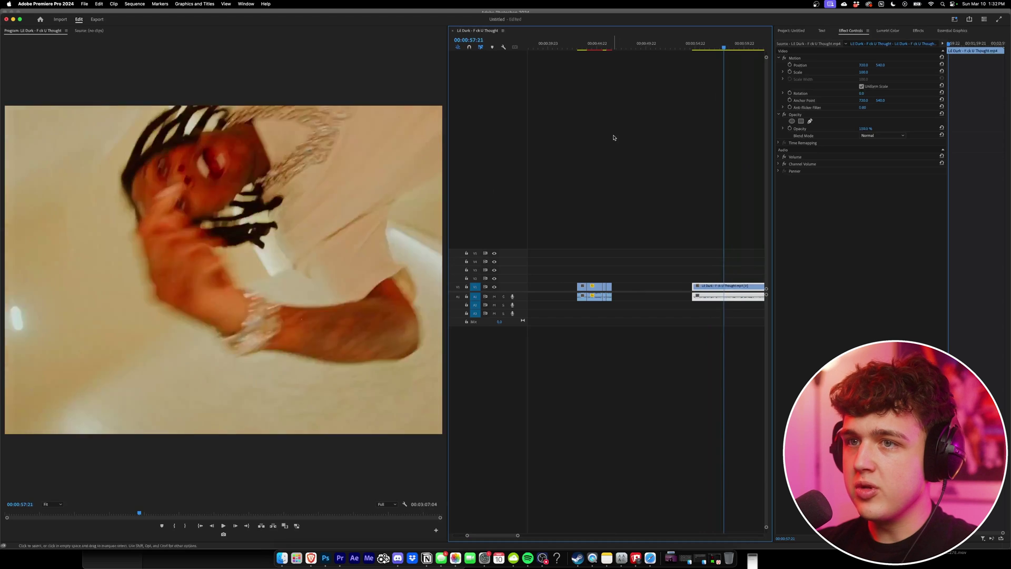
key("Left")
key("Left")
key("Left")
key("Left")
key("Left")
key("Left")
key("Left")
key("Left")
key("Left")
key("Left")
key("Left")
key("Left")
key("Left")
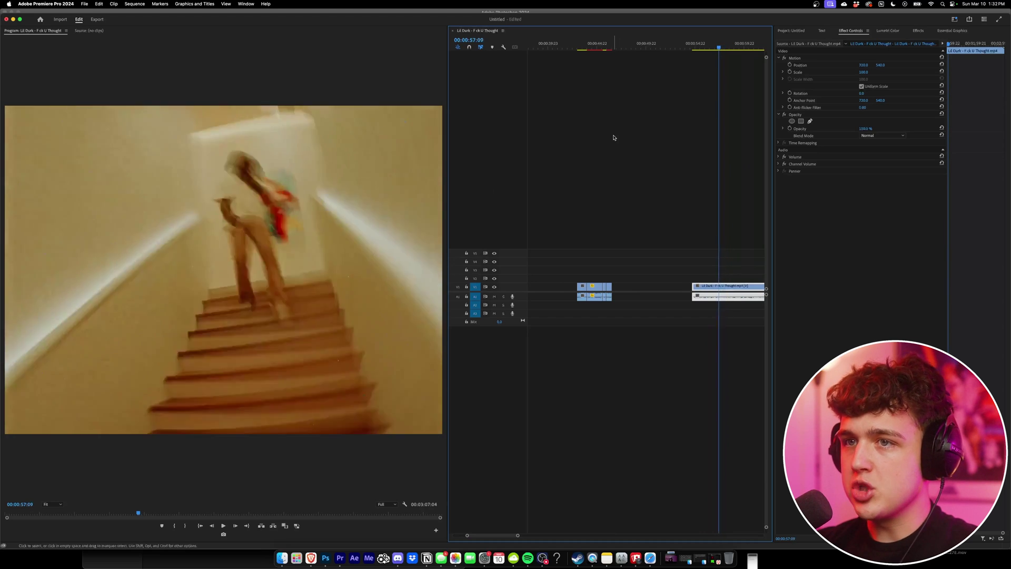
key("Left")
key("Left")
key("Left")
key("Left")
key("Left")
key("Left")
key("Left")
key("Left")
key("Left")
key("Left")
key("Left")
key("Left")
key("Left")
key("Left")
key("Left")
key("Left")
key("Left")
key("Left")
key("Left")
key("Left")
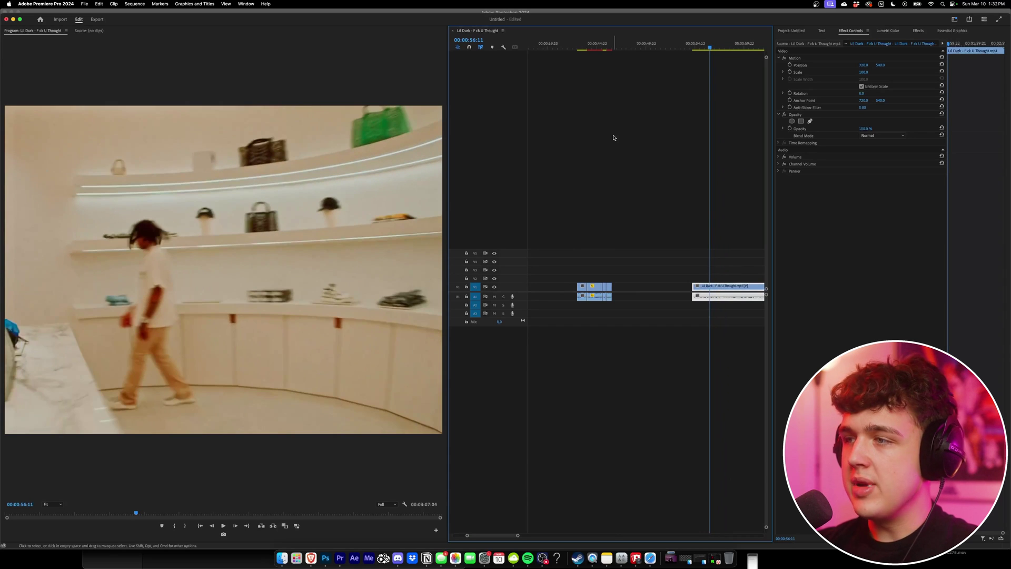
Create a new adjustment layer with the default settings and place it on V2 at the start of the store clip
key("equal")
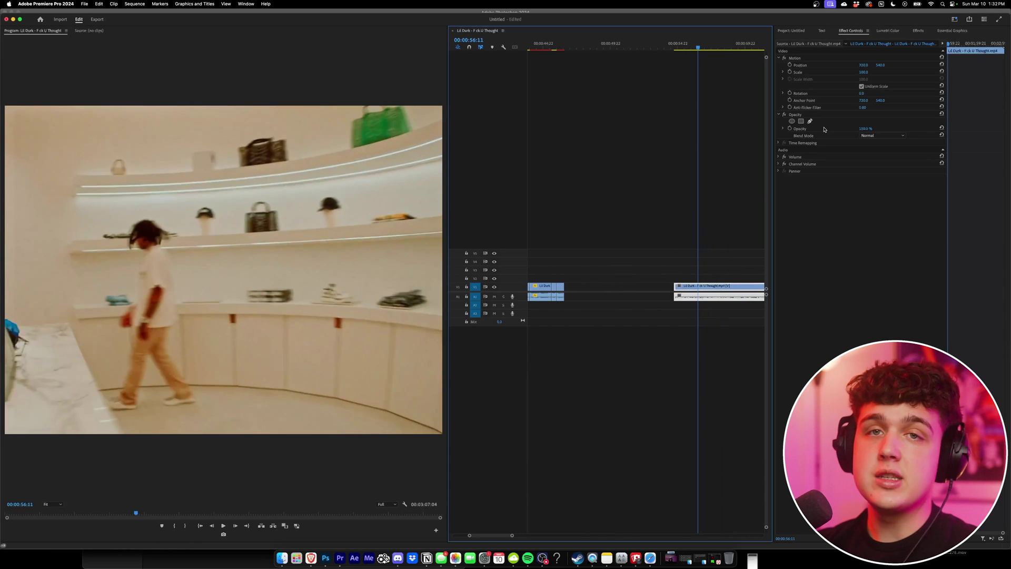
left_click(795, 31)
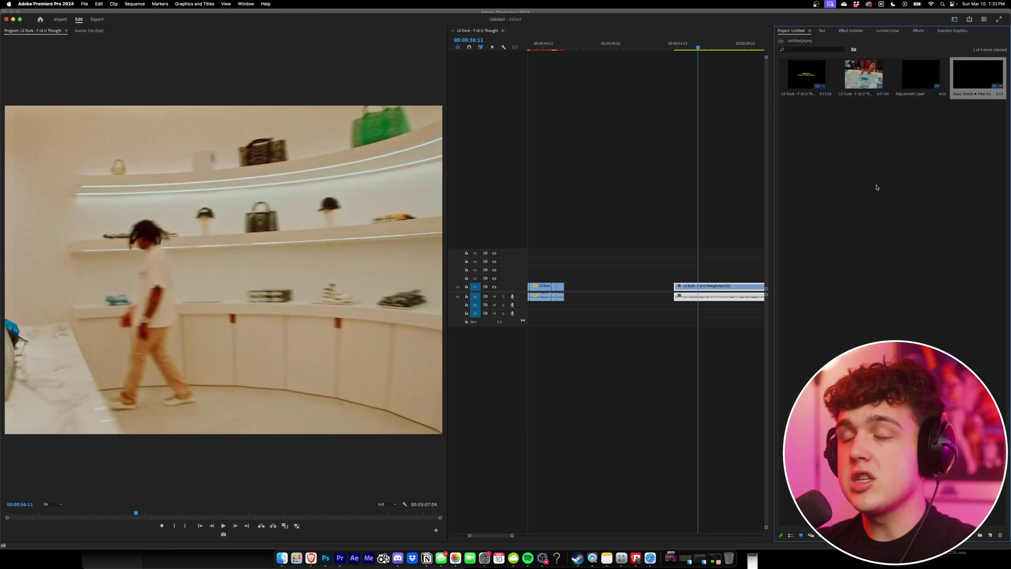
right_click(893, 230)
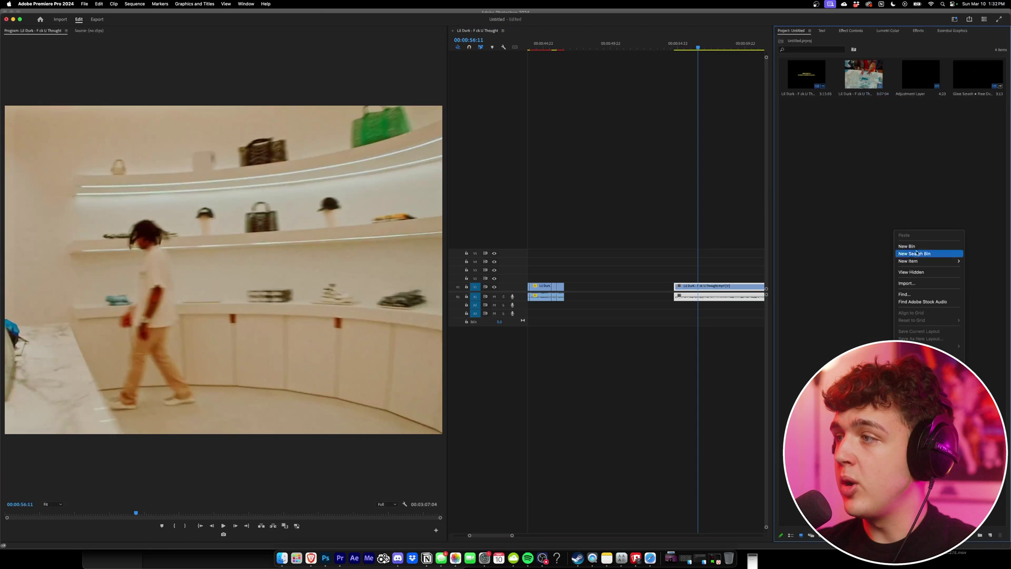
mouse_move(919, 260)
left_click(851, 283)
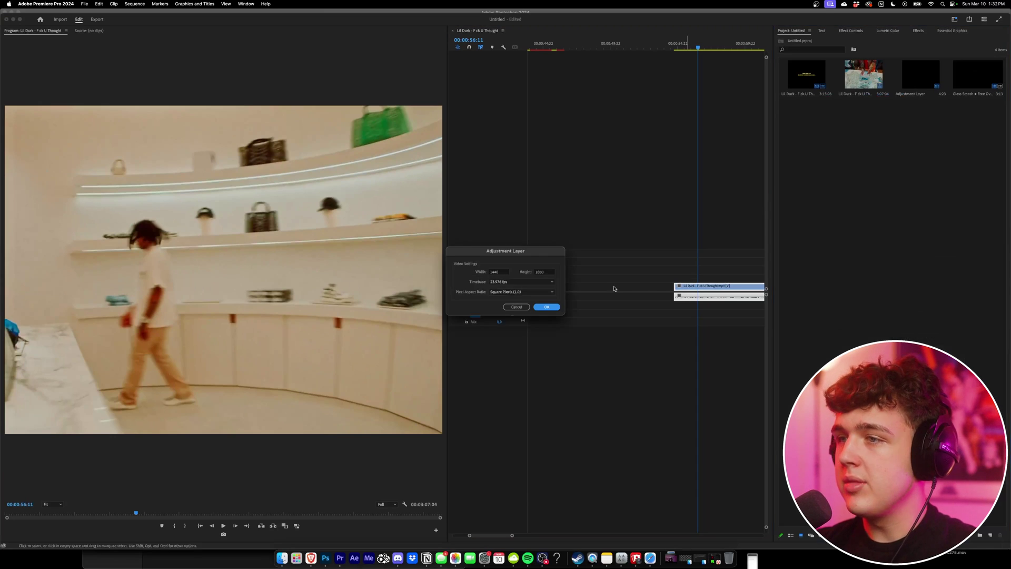
left_click(547, 308)
left_click_drag(807, 120, 685, 280)
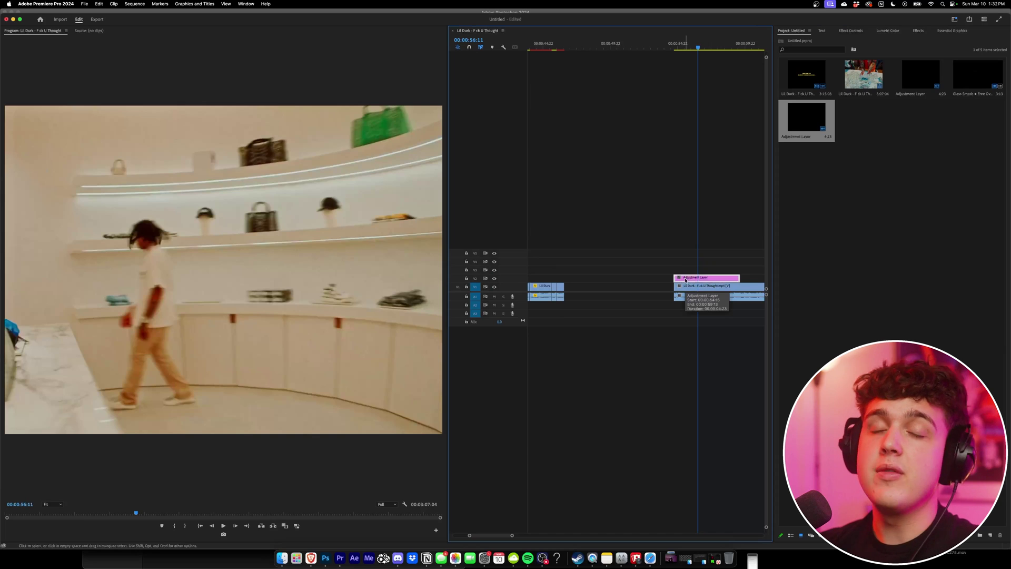
Find the RSMB Pro effect by searching for "rsmb", apply it to the store clip's adjustment layer and show its settings
left_click(918, 31)
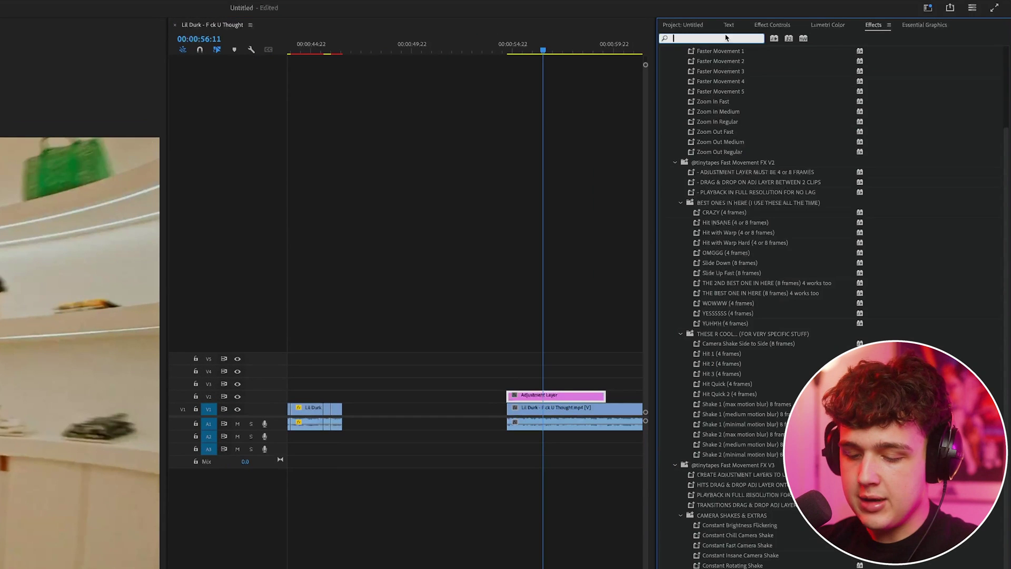
type("rsmb")
left_click_drag(713, 123, 561, 391)
left_click(779, 6)
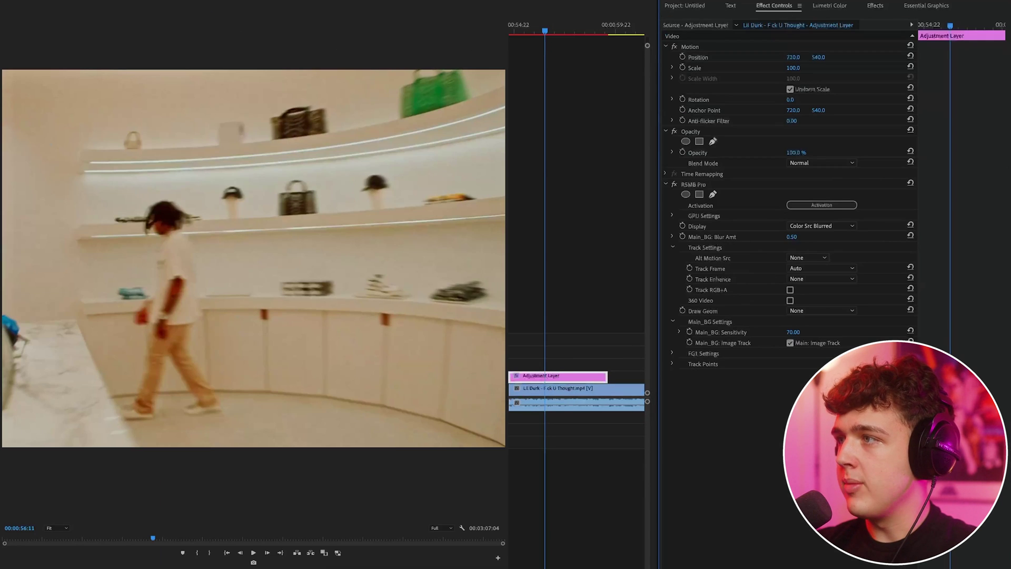
Compare the blur at 00:00:57:01 in the store clip and try an RSMB Pro Main_BG: Blur Amt of 1
left_click_drag(546, 26, 558, 27)
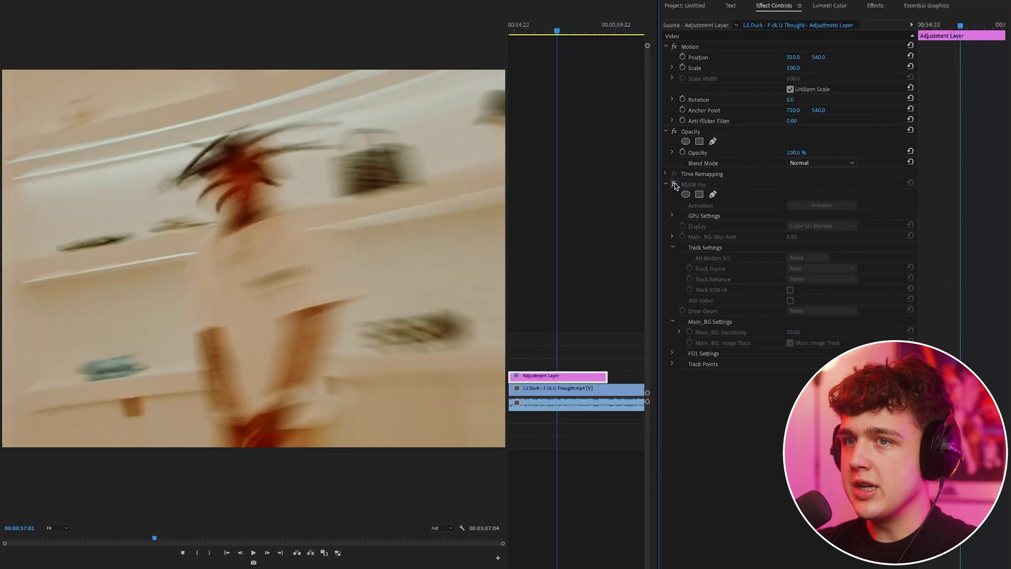
left_click(792, 236)
type("1")
key("Return")
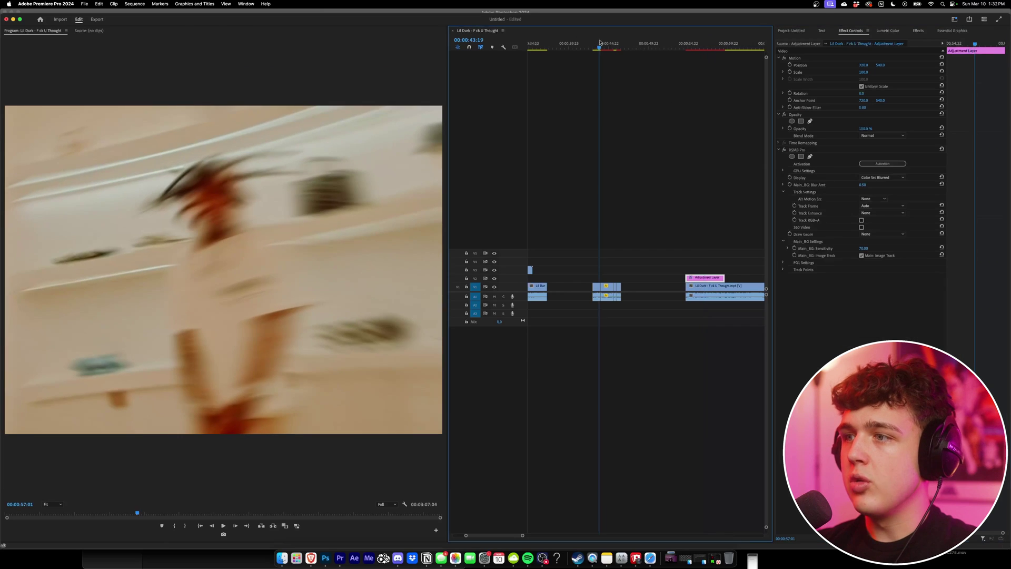
Move the RSMB Pro adjustment layer over the alley speed-ramp clip on V2 and preview it at 00:00:45:15
left_click_drag(600, 43, 602, 42)
left_click_drag(710, 277, 613, 280)
left_click_drag(609, 43, 613, 44)
scroll(610, 169, "up", 3)
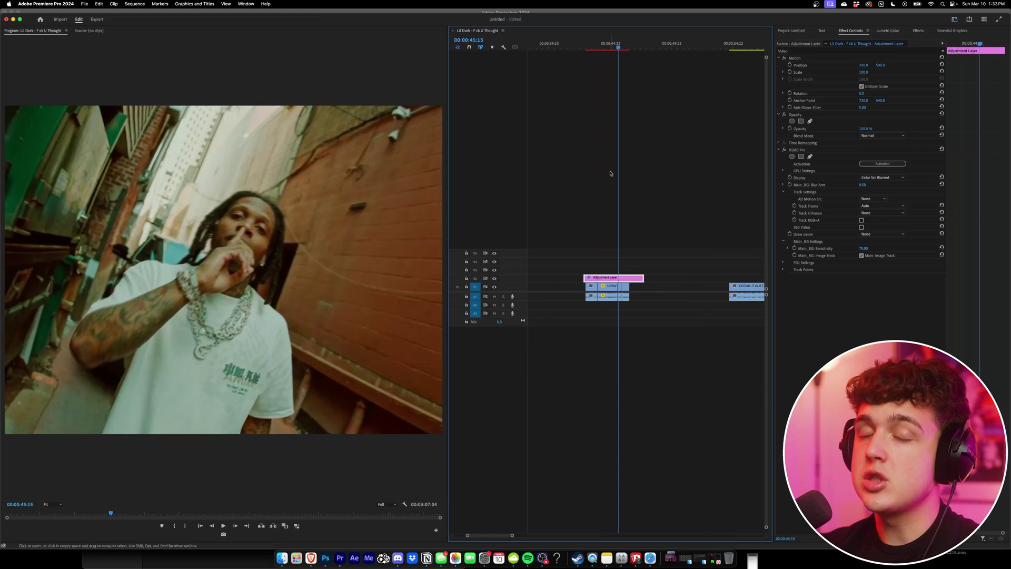
Open the Main_BG: Blur Amt value of RSMB Pro for editing on the alley clip's adjustment layer
scroll(610, 174, "down", 2)
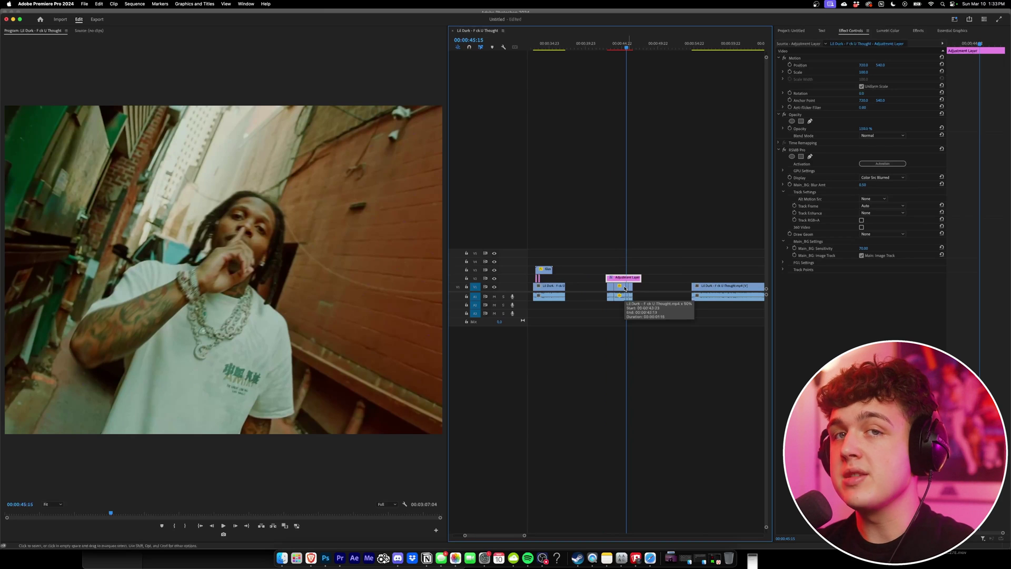
left_click(863, 184)
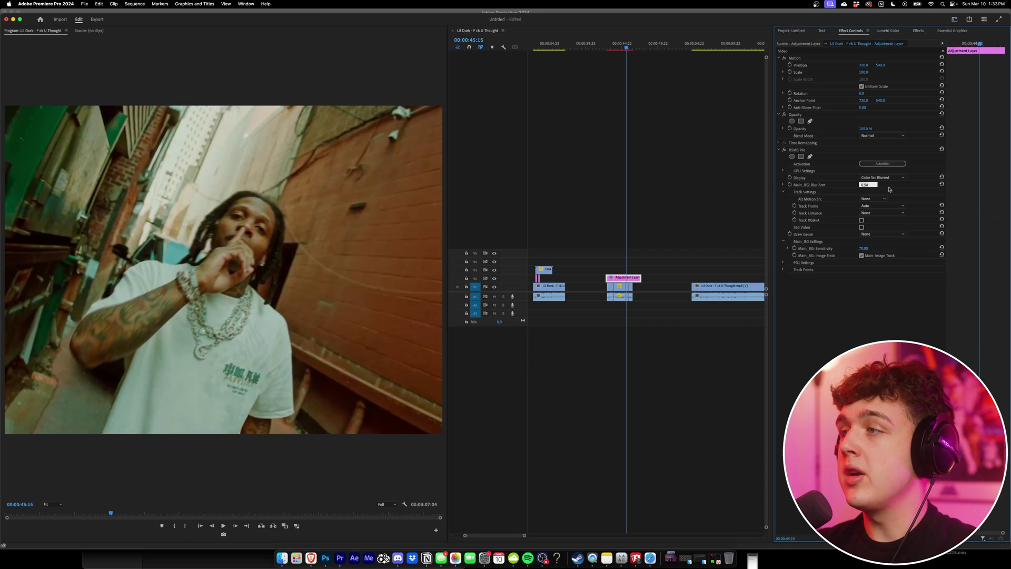